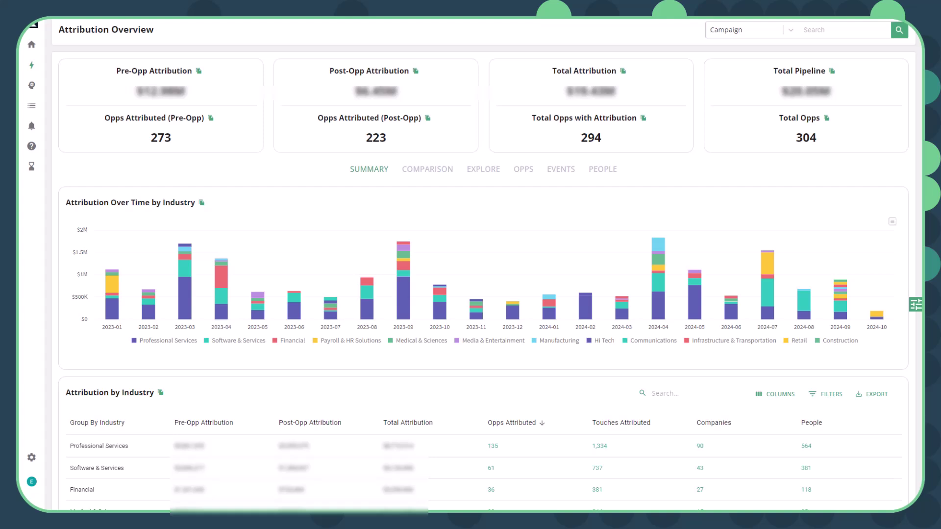
Change the report's Date Periods filter from This and Last Year to Current Year.
{"action": "left_click", "coordinate": [915, 306]}
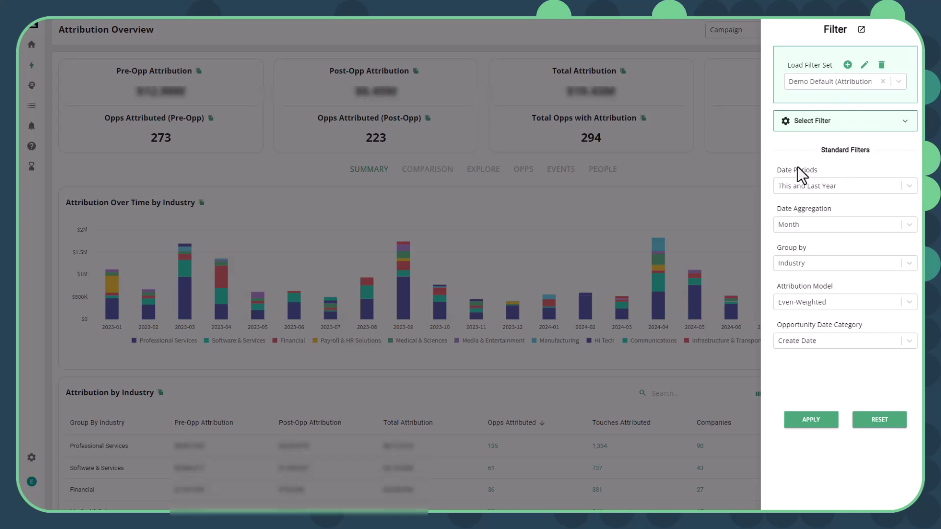
{"action": "left_click", "coordinate": [835, 185]}
{"action": "left_click", "coordinate": [794, 227]}
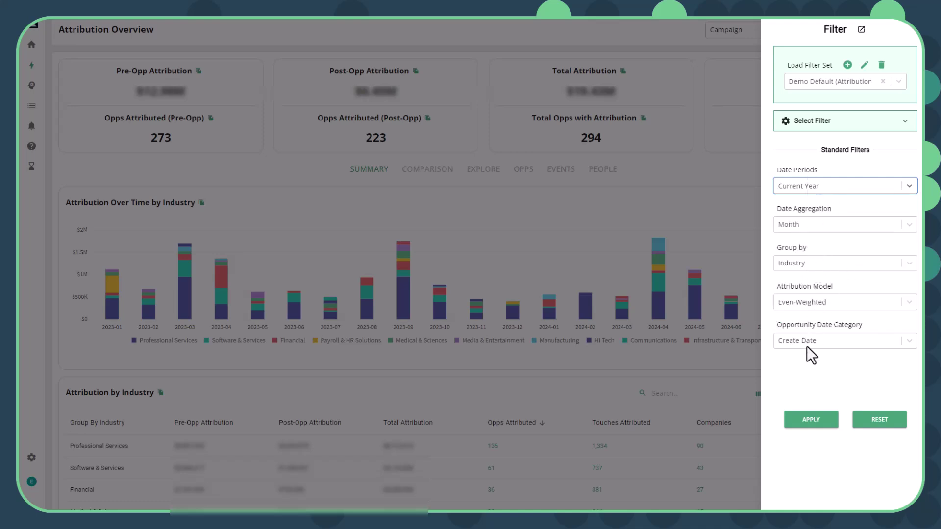
Add an Industry filter to the Attribution Overview report.
{"action": "left_click", "coordinate": [823, 129]}
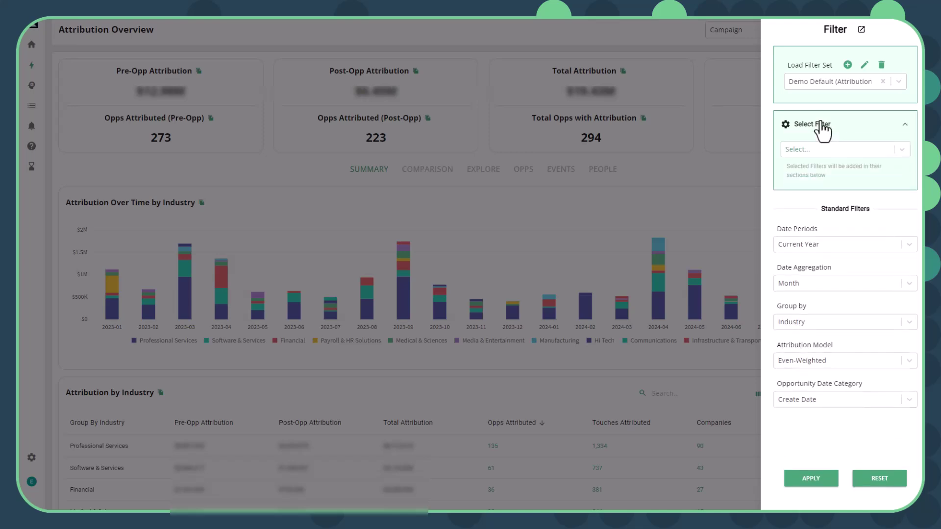
{"action": "left_click", "coordinate": [814, 150]}
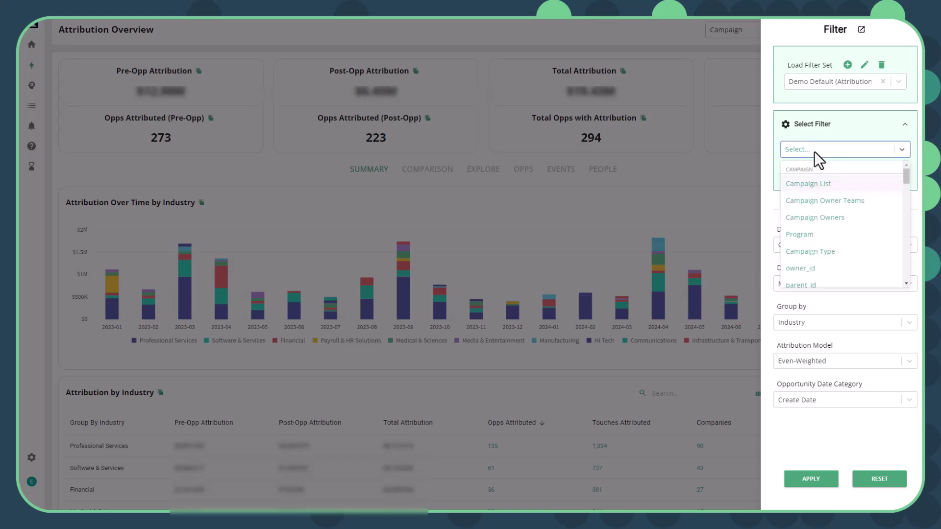
{"action": "type", "text": "ind"}
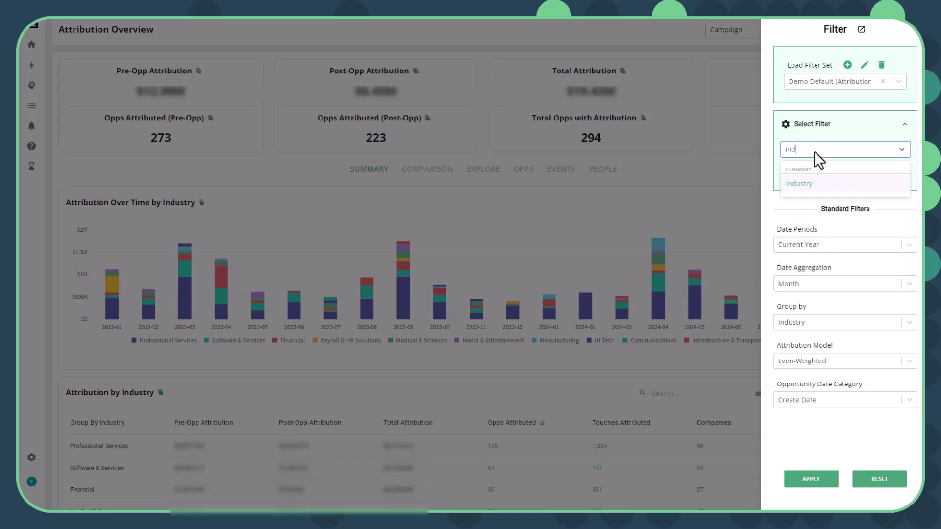
{"action": "left_click", "coordinate": [792, 189]}
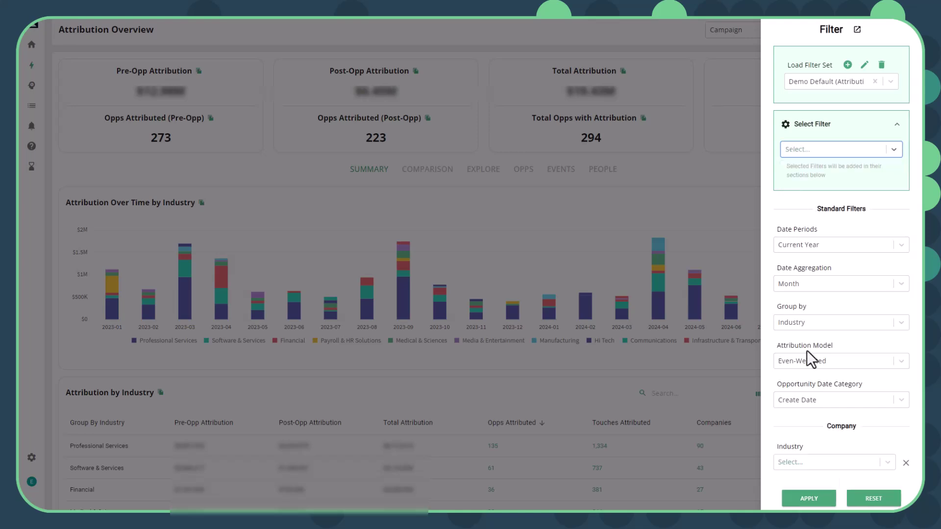
Select Professional Services and Software & Services as industries and apply the filters (77 opps).
{"action": "left_click", "coordinate": [793, 466]}
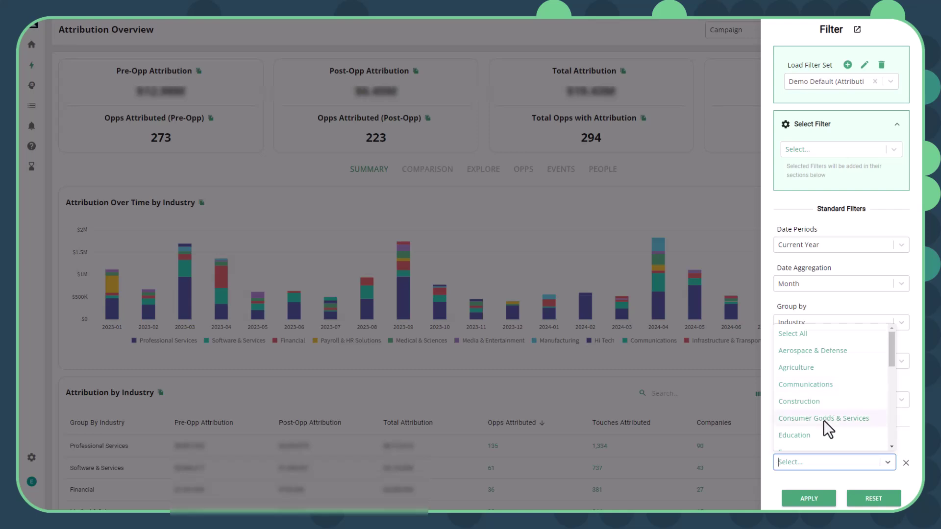
{"action": "type", "text": "pro"}
{"action": "left_click", "coordinate": [808, 440]}
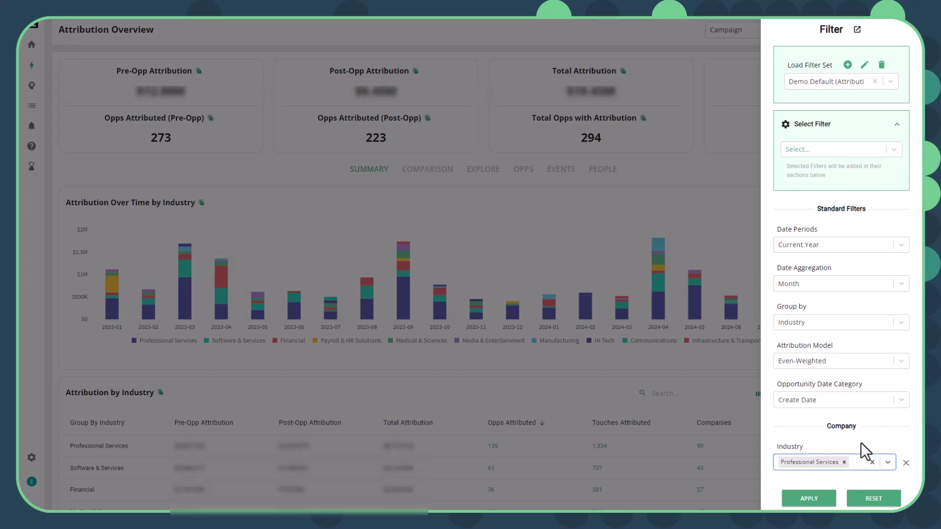
{"action": "type", "text": "sof"}
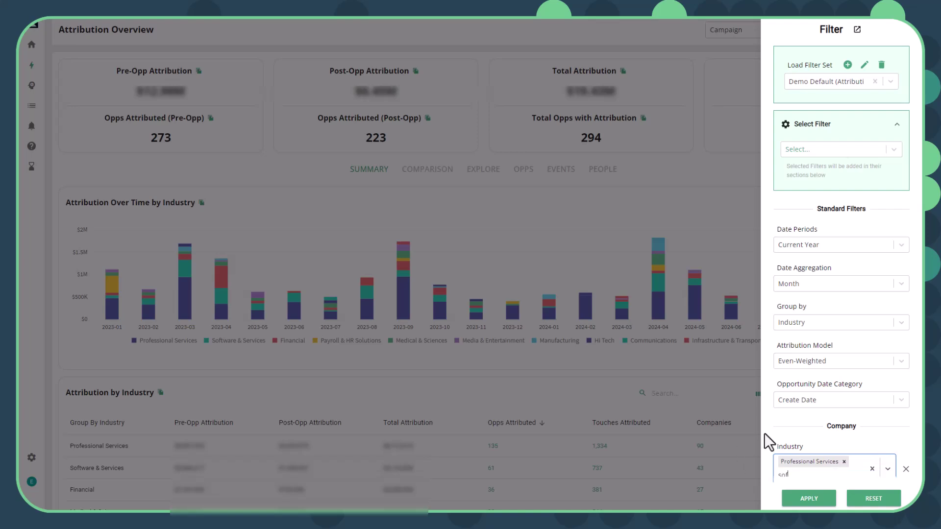
{"action": "key", "text": "BackSpace"}
{"action": "key", "text": "BackSpace"}
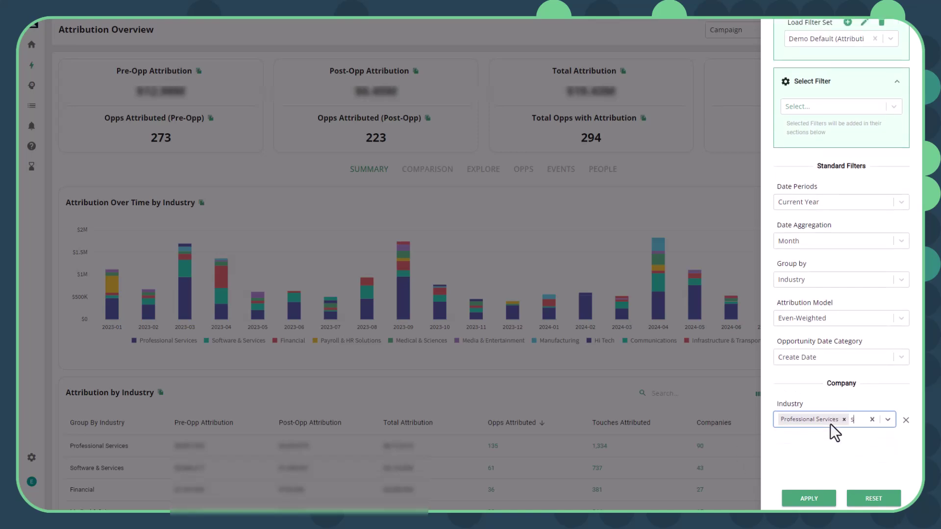
{"action": "left_click", "coordinate": [888, 420]}
{"action": "type", "text": "s"}
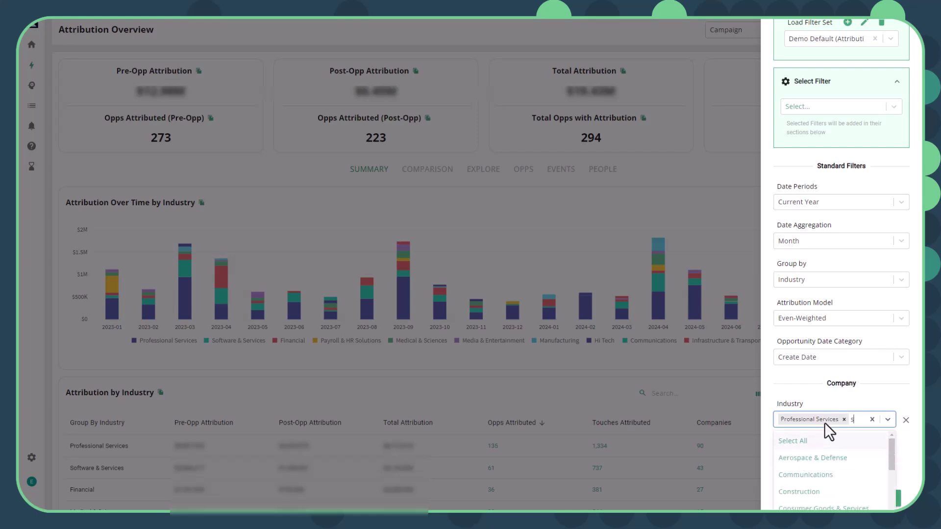
{"action": "type", "text": " Sof"}
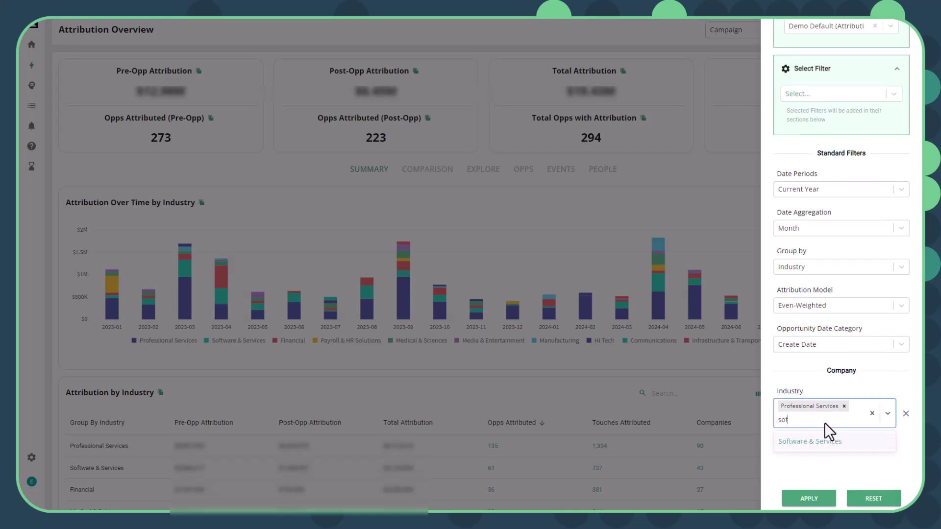
{"action": "left_click", "coordinate": [787, 441]}
{"action": "left_click", "coordinate": [853, 454]}
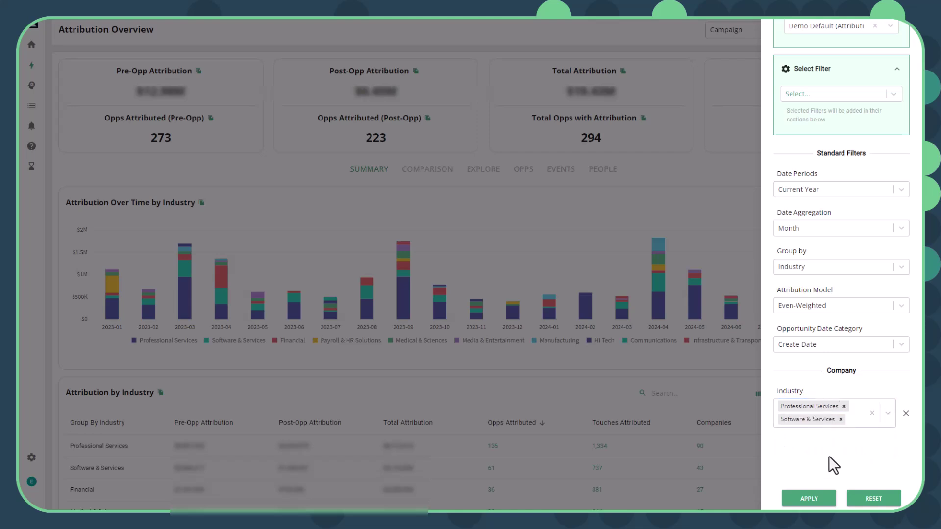
{"action": "left_click", "coordinate": [799, 497]}
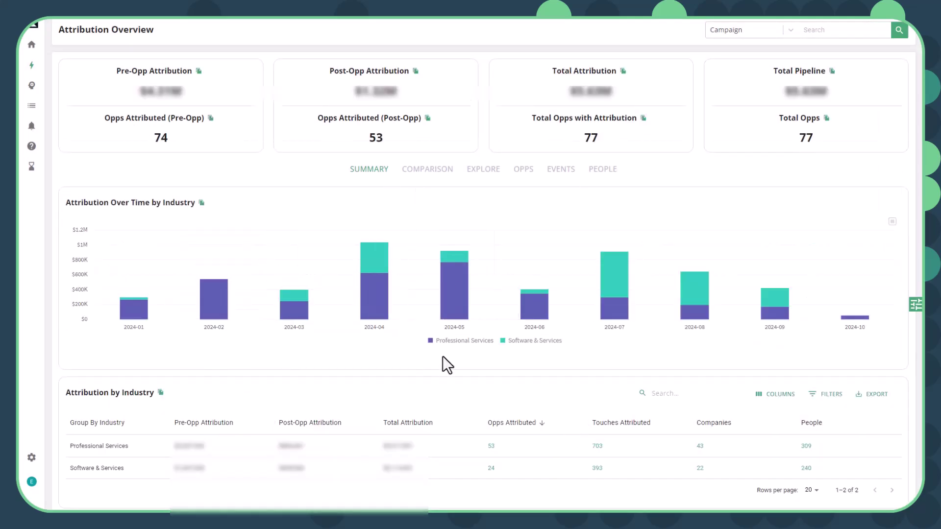
Reopen the Filter panel showing both selected industries and Current Year.
{"action": "left_click", "coordinate": [915, 304]}
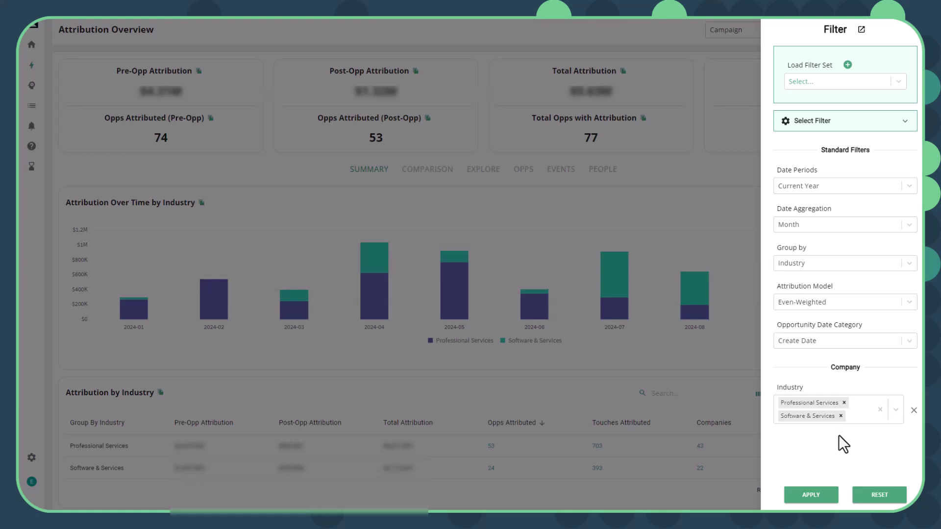
Add an empty Person > Department filter next to the two-industry Industry filter.
{"action": "left_click", "coordinate": [844, 123]}
{"action": "left_click", "coordinate": [817, 149]}
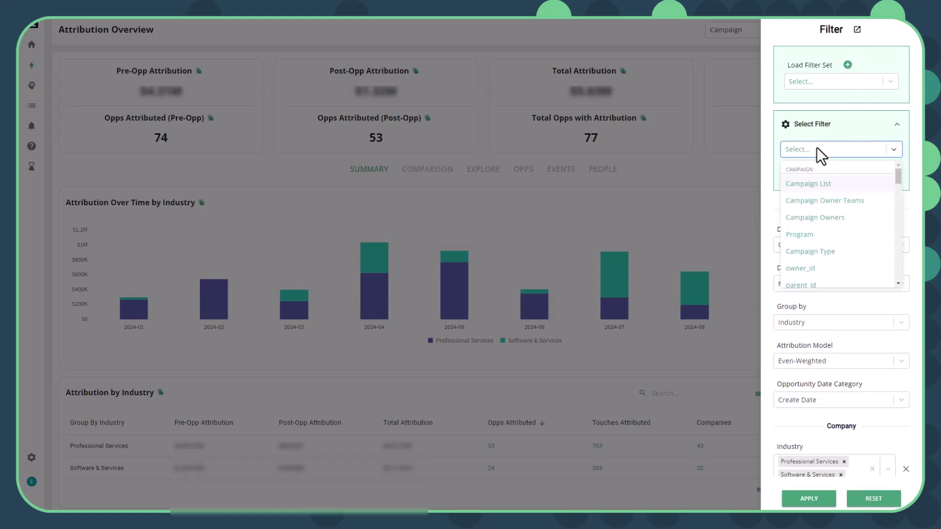
{"action": "type", "text": "de"}
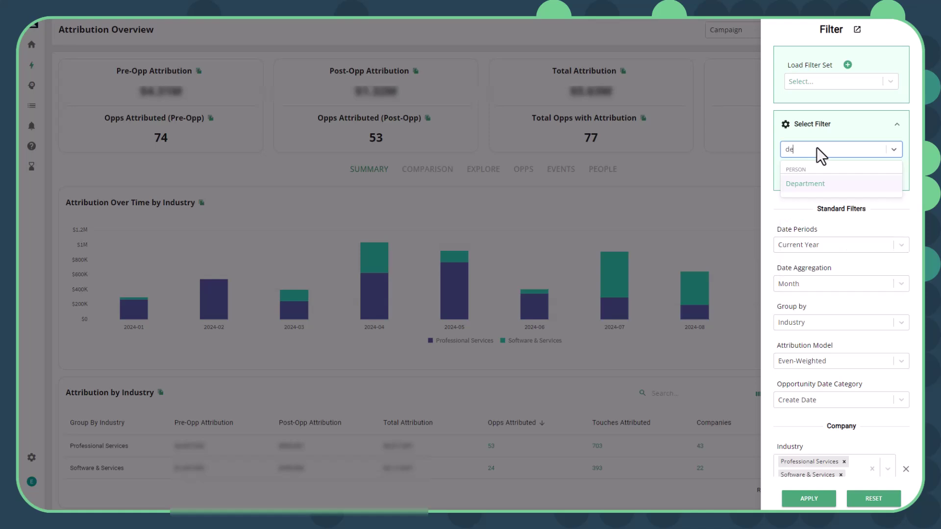
{"action": "left_click", "coordinate": [835, 185]}
{"action": "scroll", "coordinate": [785, 382], "scroll_direction": "down", "scroll_amount": 3}
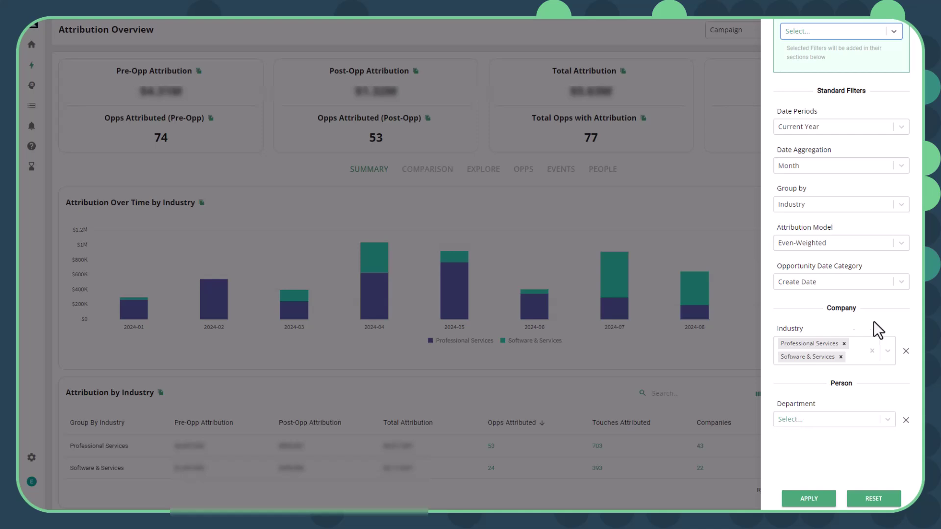
{"action": "scroll", "coordinate": [839, 330], "scroll_direction": "up", "scroll_amount": 3}
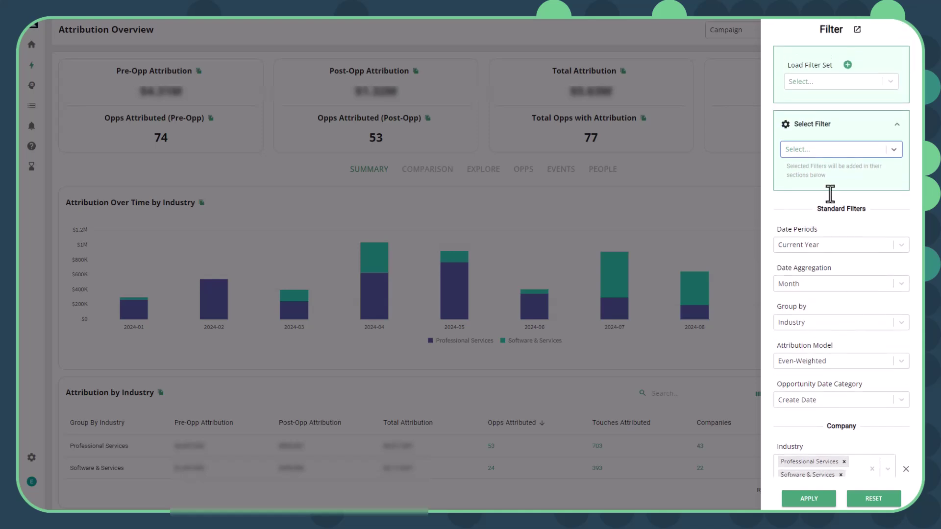
Save the Industry and Department filters as private set 'Demo Filters by Industry and Department'.
{"action": "left_click", "coordinate": [847, 64]}
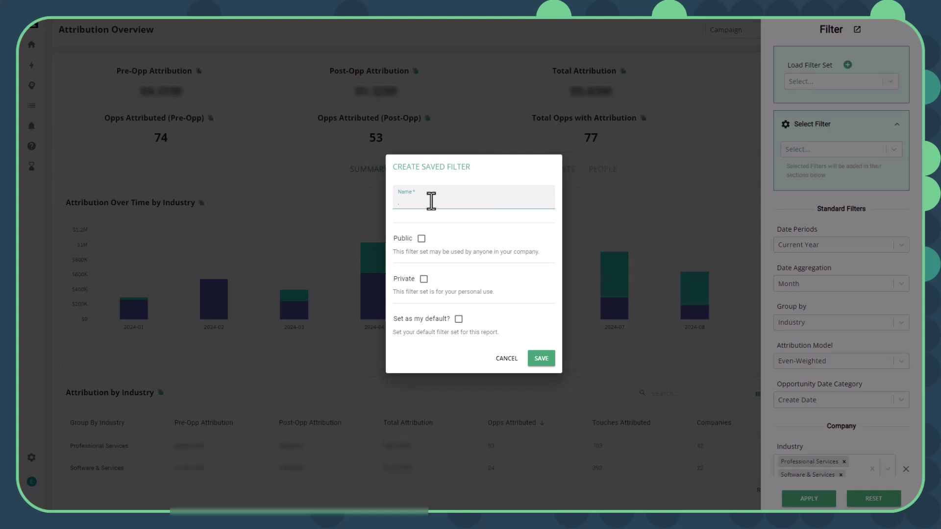
{"action": "type", "text": "Demo "}
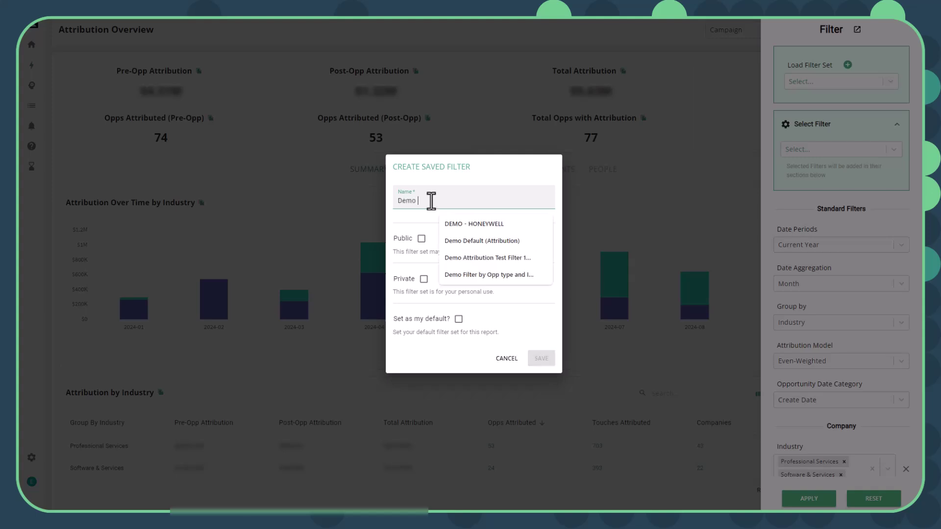
{"action": "type", "text": "Filters by "}
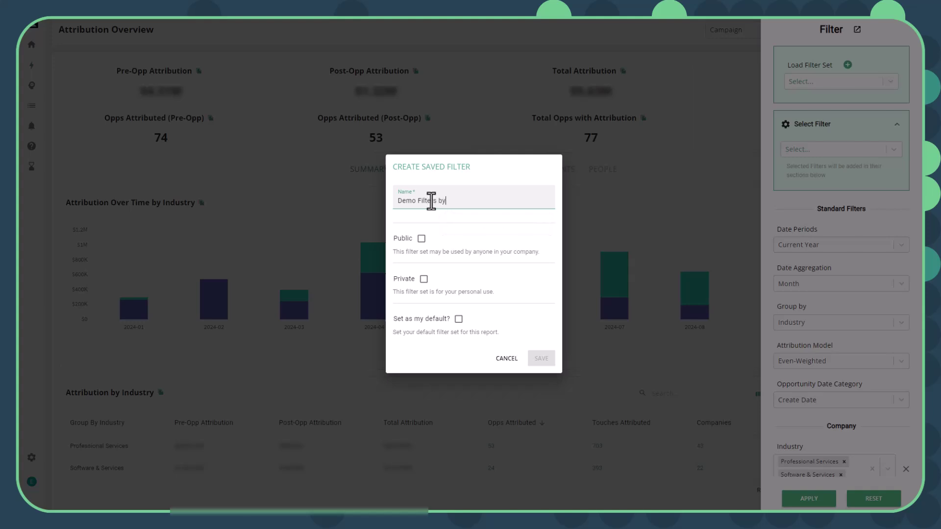
{"action": "type", "text": "Industry and Department"}
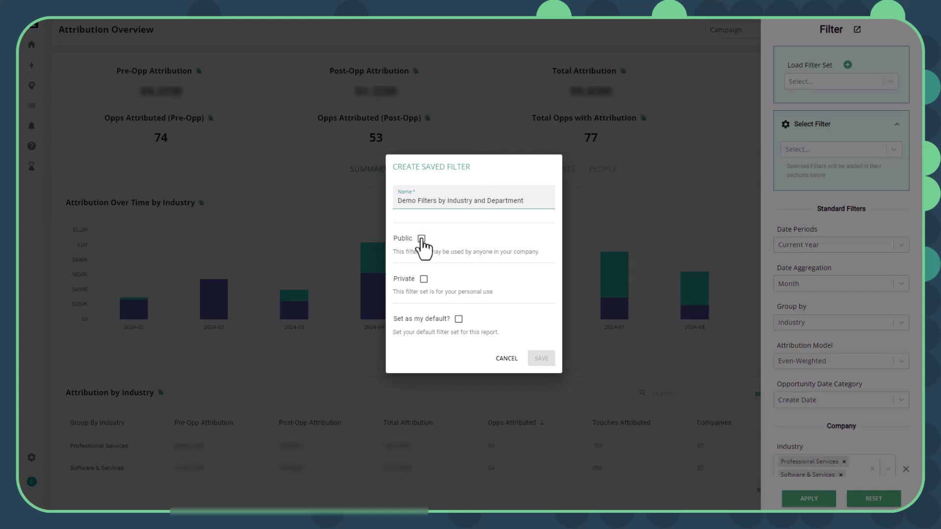
{"action": "left_click", "coordinate": [424, 280]}
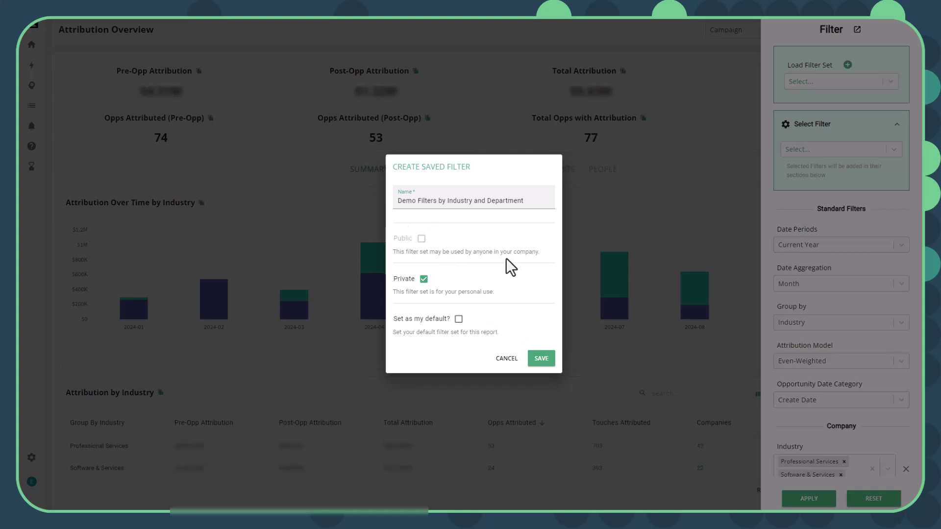
{"action": "left_click", "coordinate": [550, 359]}
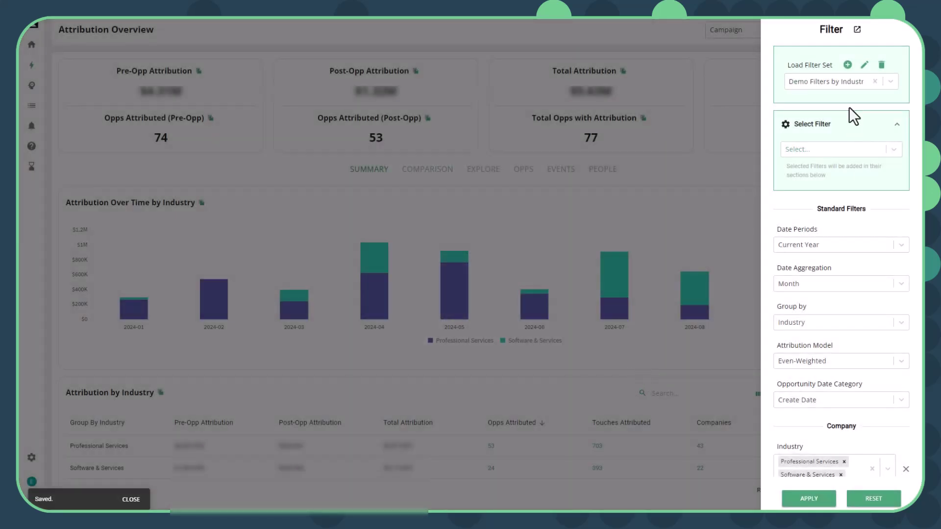
{"action": "left_click", "coordinate": [891, 83]}
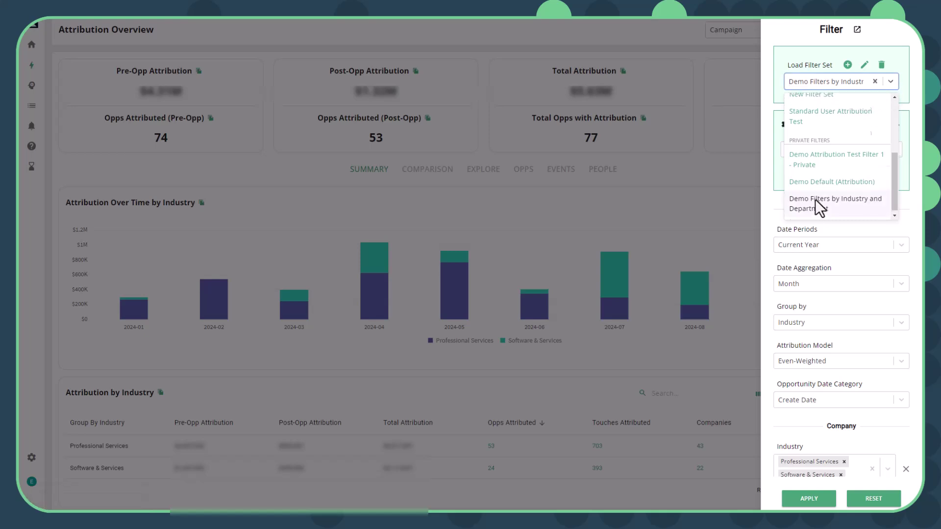
{"action": "scroll", "coordinate": [815, 197], "scroll_direction": "up", "scroll_amount": 5}
{"action": "left_click", "coordinate": [814, 119]}
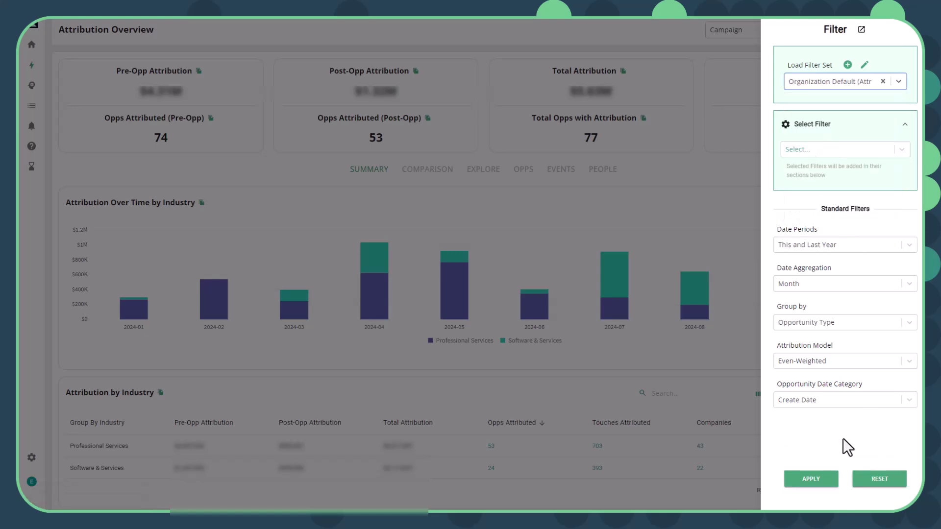
{"action": "left_click", "coordinate": [812, 485]}
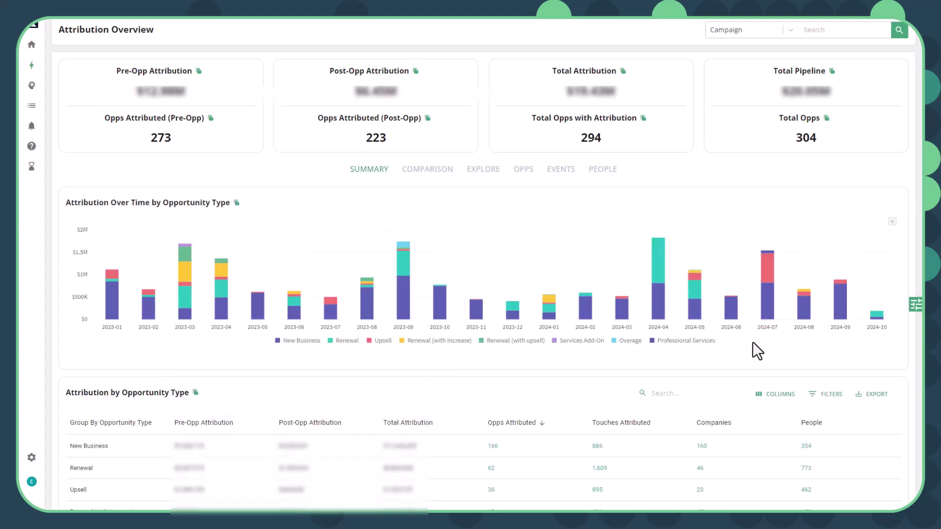
Load the private 'Demo Filters by Industry and Department' set from the saved filter sets.
{"action": "left_click", "coordinate": [916, 304]}
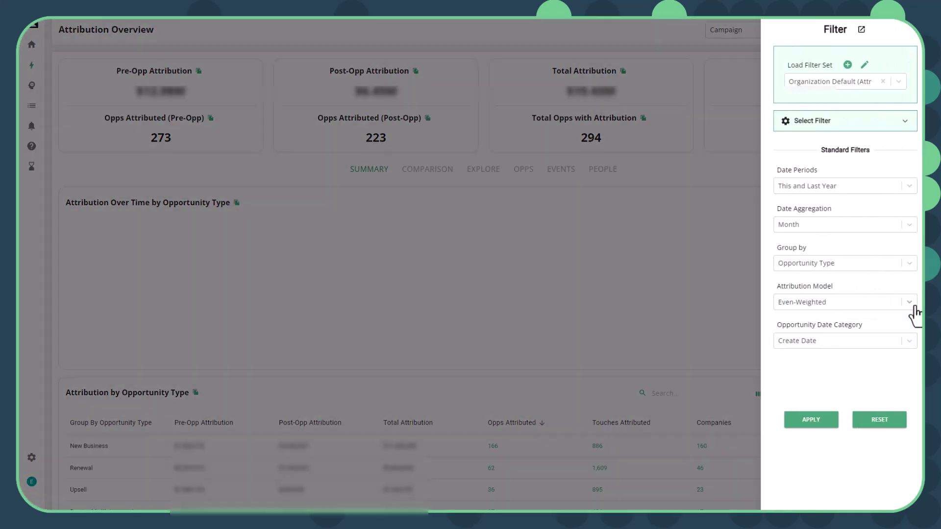
{"action": "left_click", "coordinate": [897, 83]}
{"action": "scroll", "coordinate": [855, 163], "scroll_direction": "down", "scroll_amount": 3}
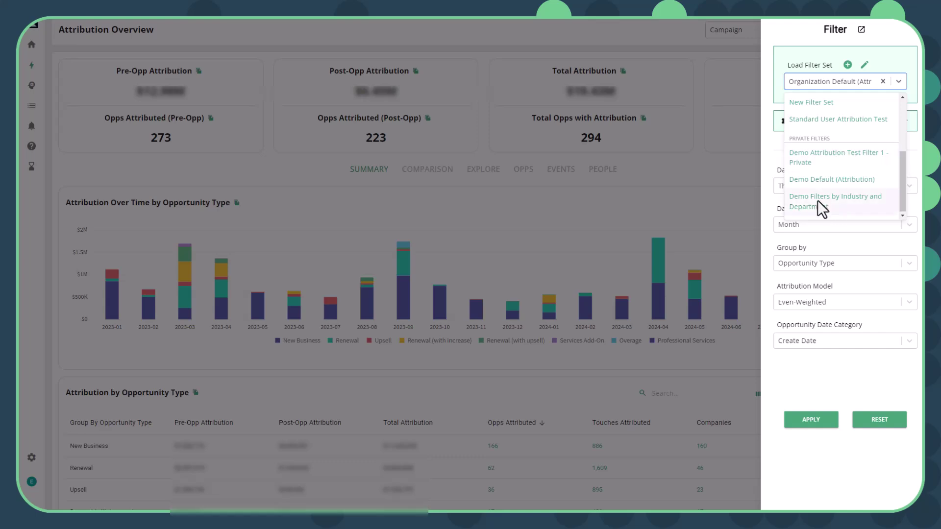
{"action": "left_click", "coordinate": [834, 202]}
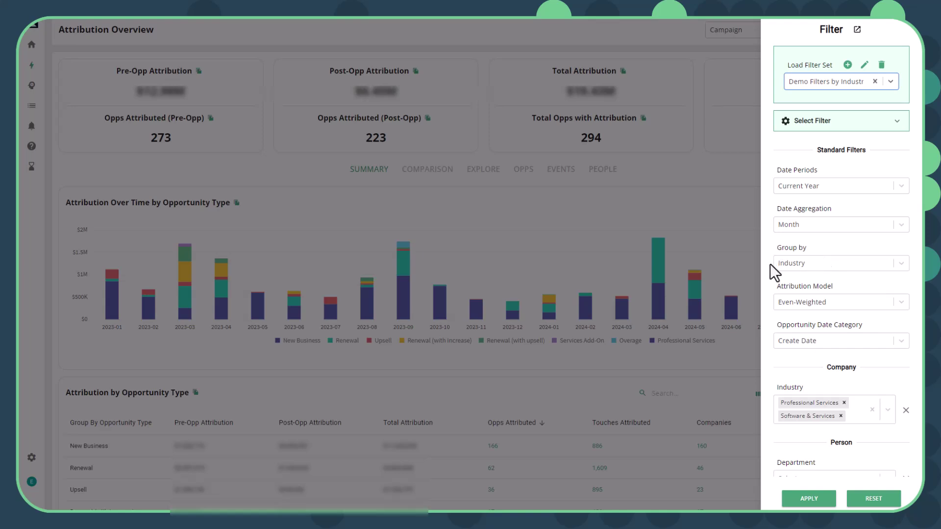
{"action": "scroll", "coordinate": [779, 266], "scroll_direction": "down", "scroll_amount": 1}
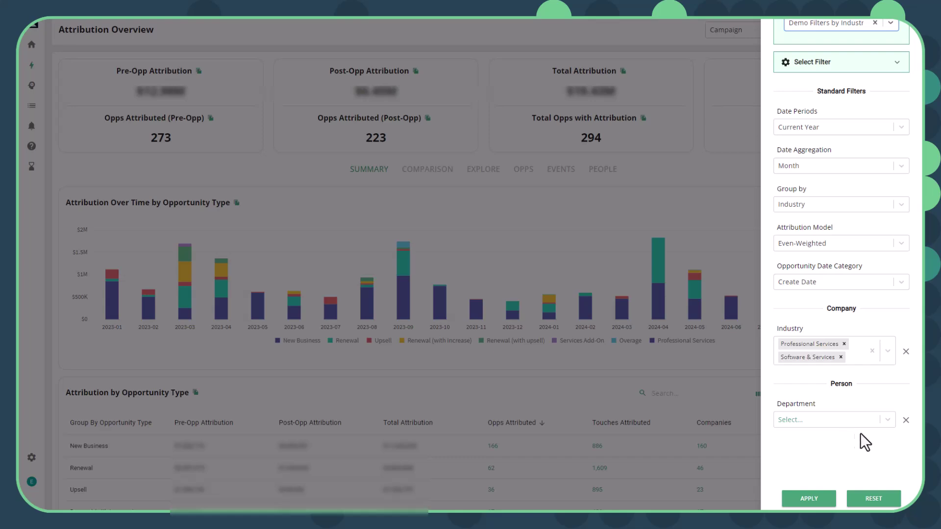
Filter Department to Marketing and apply, leaving 67 opps across the two industries.
{"action": "left_click", "coordinate": [805, 498]}
{"action": "left_click", "coordinate": [888, 420]}
{"action": "scroll", "coordinate": [814, 450], "scroll_direction": "down", "scroll_amount": 1}
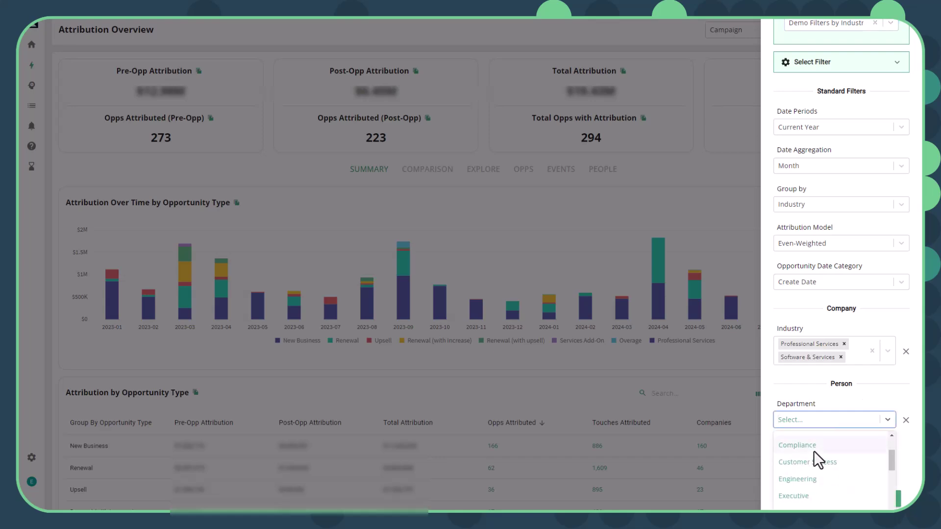
{"action": "type", "text": "mark"}
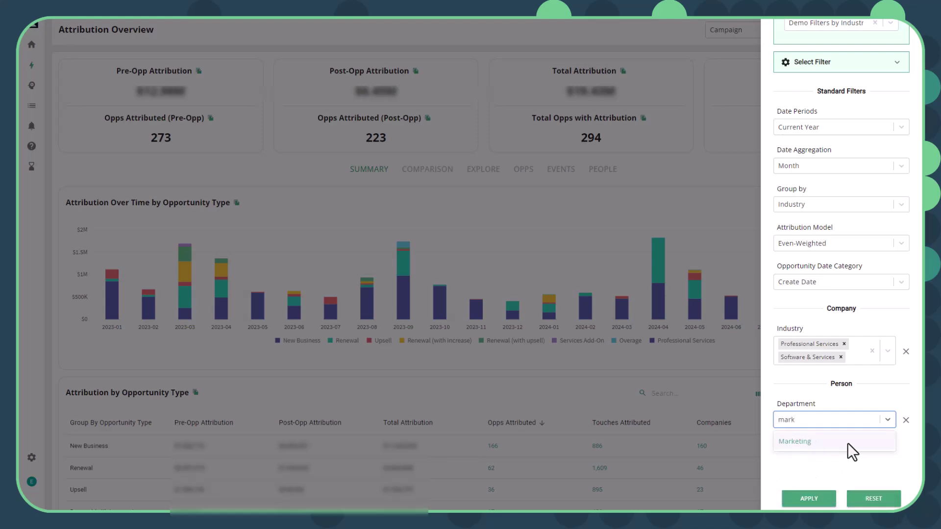
{"action": "left_click", "coordinate": [808, 441]}
{"action": "left_click", "coordinate": [809, 499]}
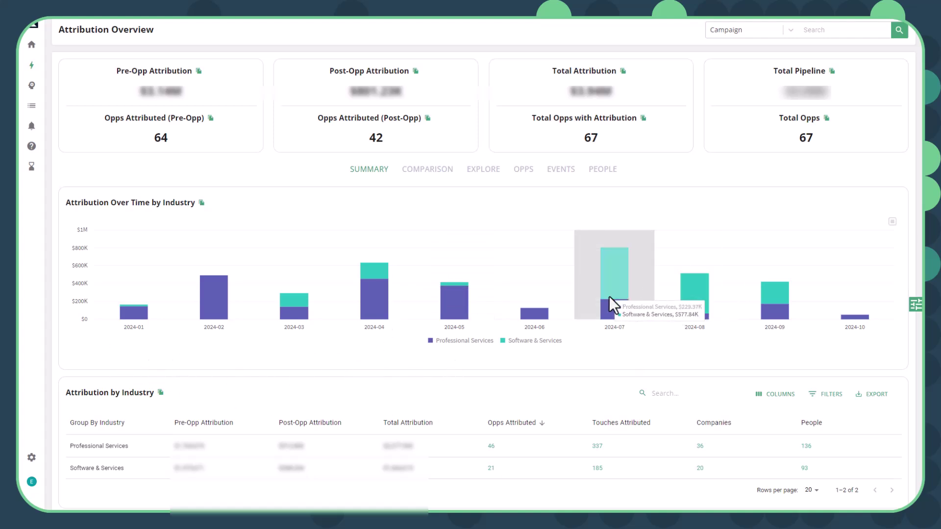
{"action": "left_click", "coordinate": [915, 304]}
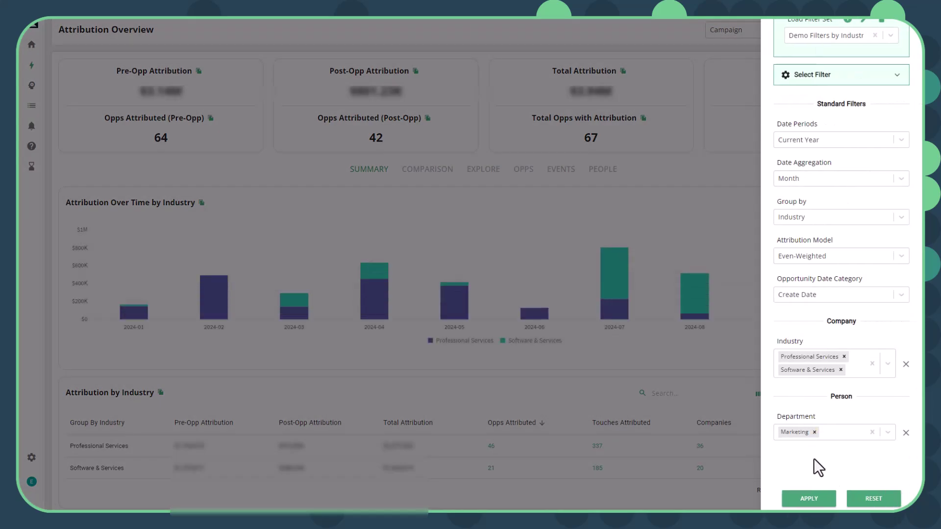
{"action": "scroll", "coordinate": [817, 306], "scroll_direction": "up", "scroll_amount": 1}
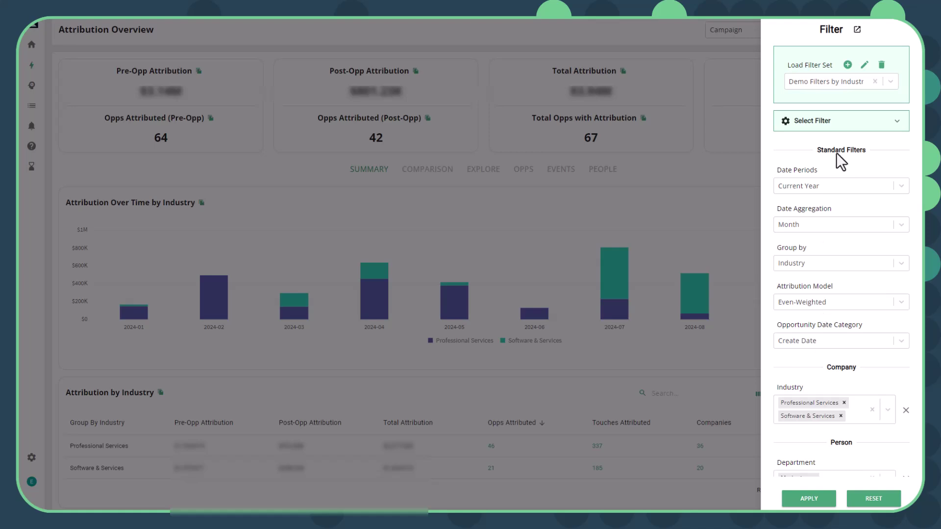
{"action": "left_click", "coordinate": [864, 68]}
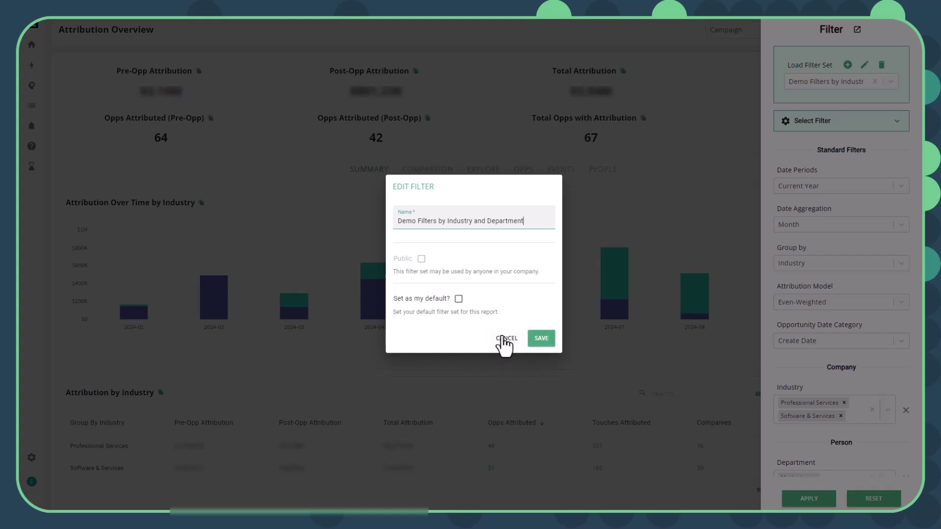
{"action": "left_click", "coordinate": [505, 338]}
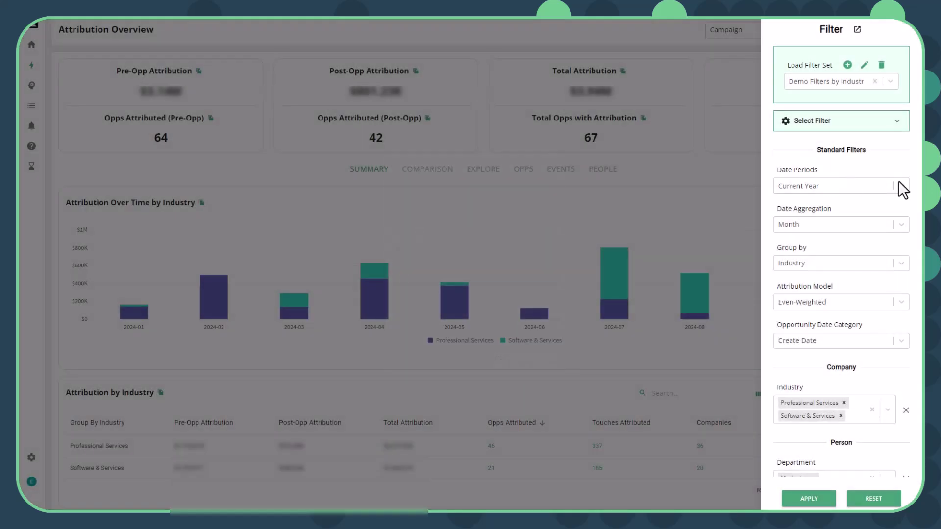
{"action": "left_click", "coordinate": [889, 82]}
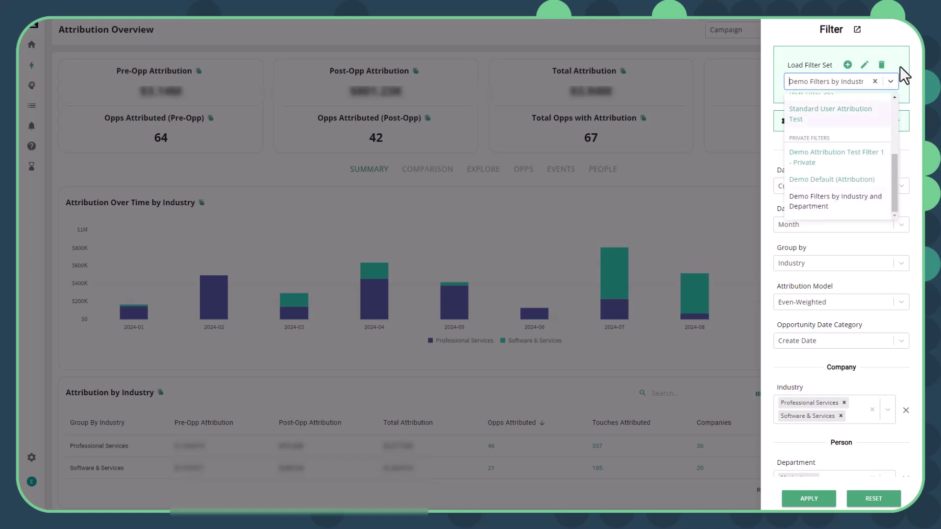
{"action": "left_click", "coordinate": [832, 51]}
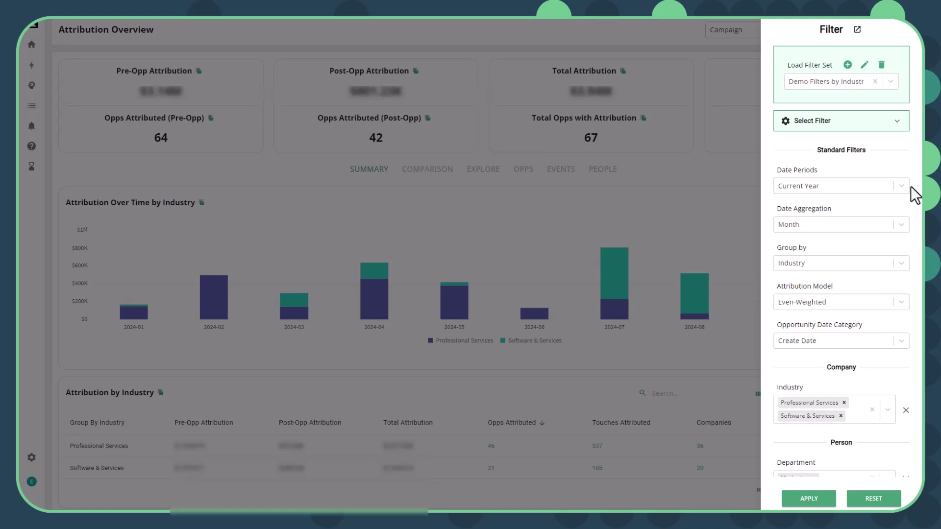
Load the Organization Default (Attribution) set and reset the report's filters.
{"action": "left_click", "coordinate": [887, 82]}
{"action": "scroll", "coordinate": [833, 109], "scroll_direction": "up", "scroll_amount": 5}
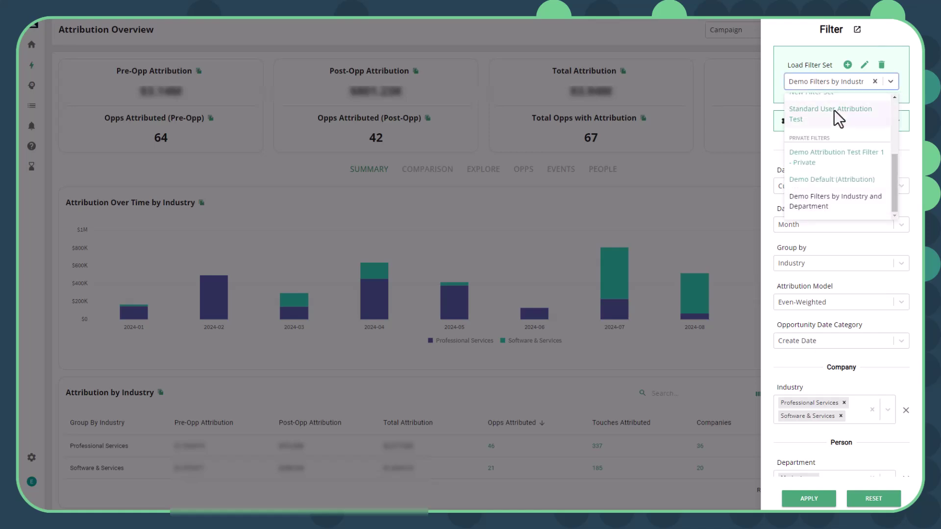
{"action": "left_click", "coordinate": [810, 118]}
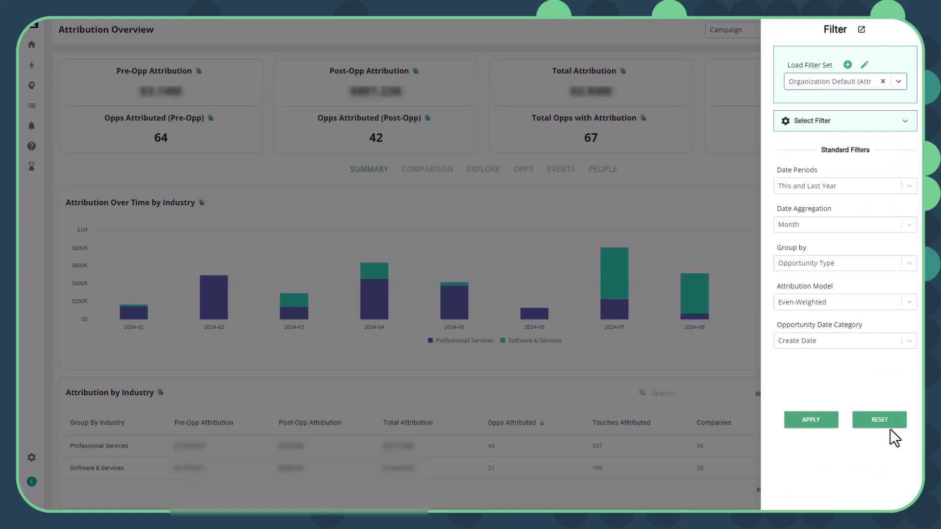
{"action": "left_click", "coordinate": [868, 417]}
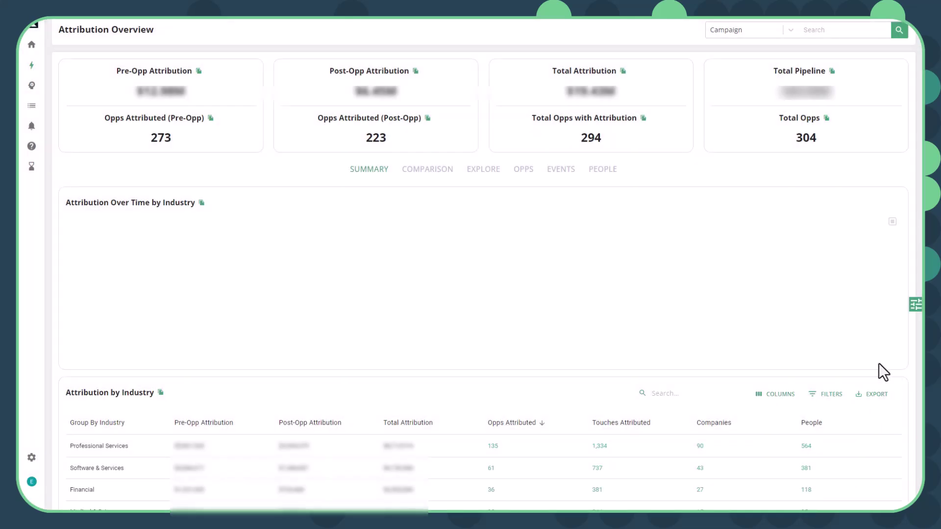
{"action": "left_click", "coordinate": [916, 307]}
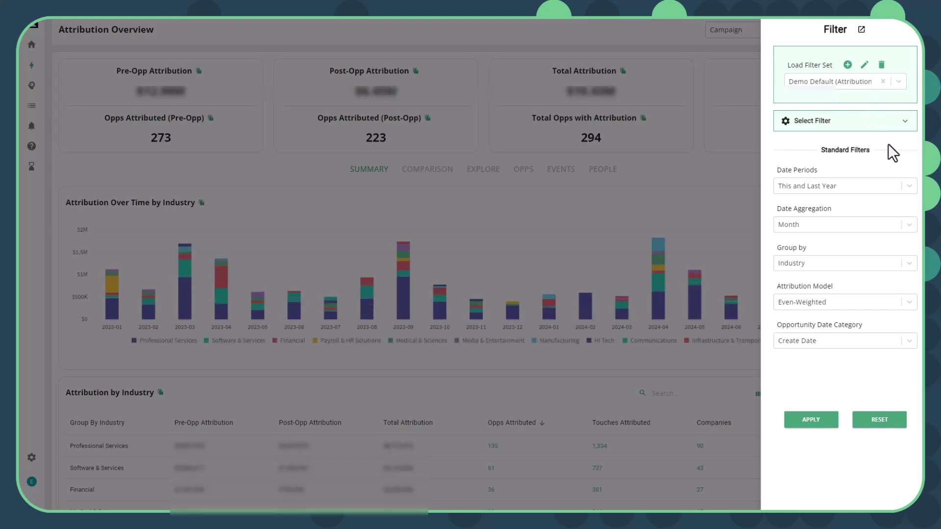
Set Date Periods to Current Year, aggregation Quarter, group by Channel, and W-Shaped attribution.
{"action": "left_click", "coordinate": [906, 125]}
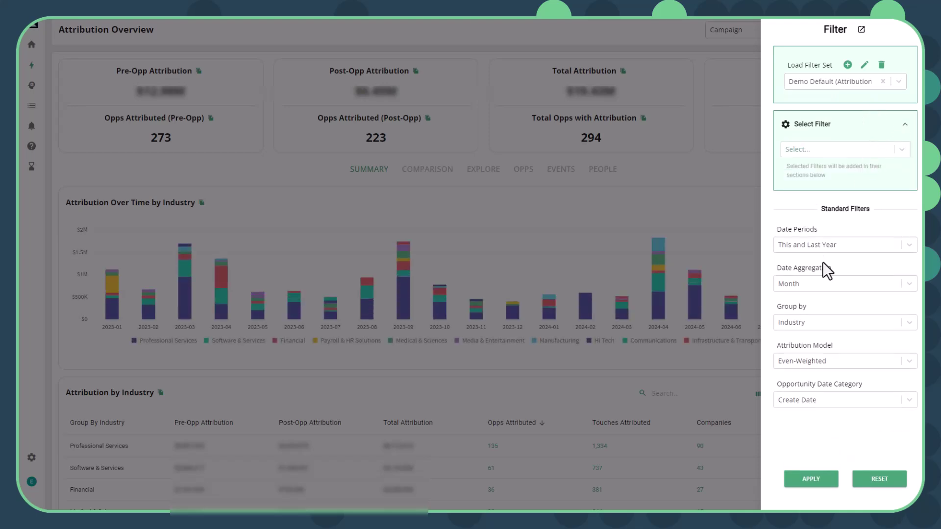
{"action": "left_click", "coordinate": [846, 243]}
{"action": "left_click", "coordinate": [806, 284]}
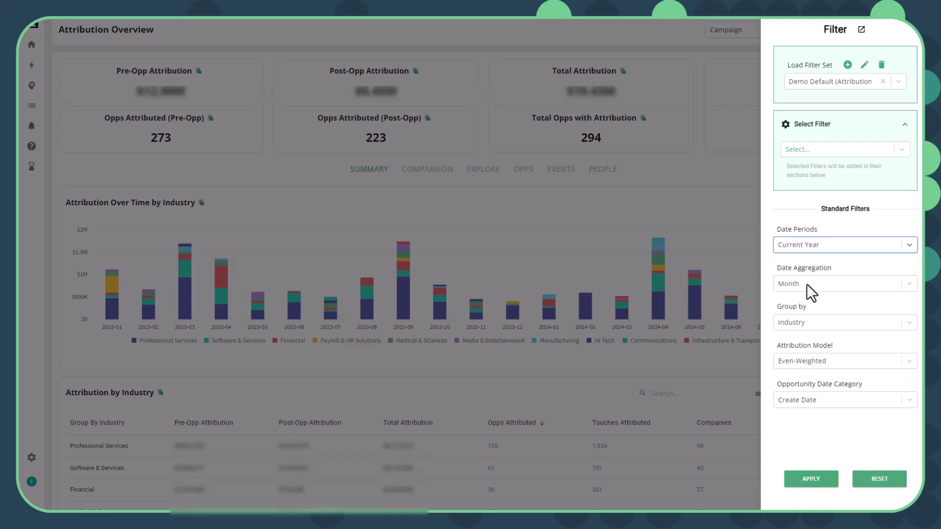
{"action": "left_click", "coordinate": [809, 286]}
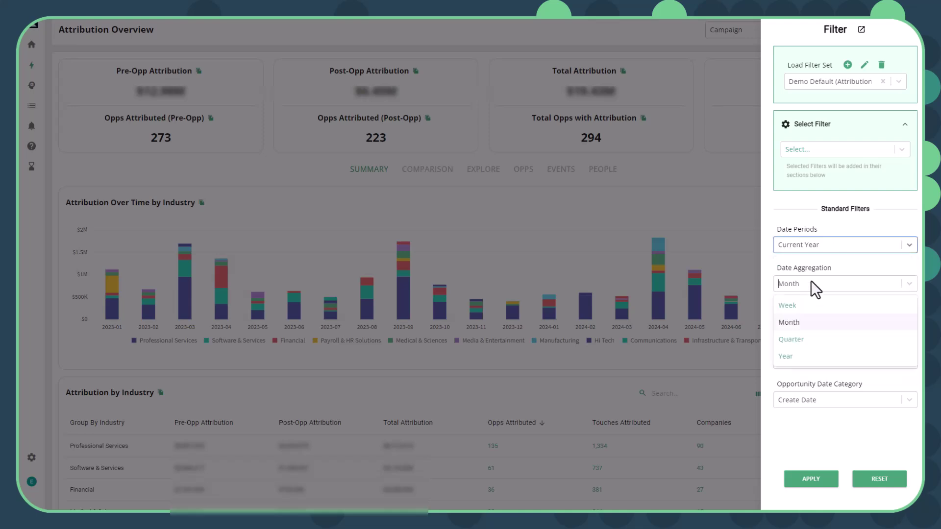
{"action": "left_click", "coordinate": [802, 337]}
{"action": "left_click", "coordinate": [801, 337]}
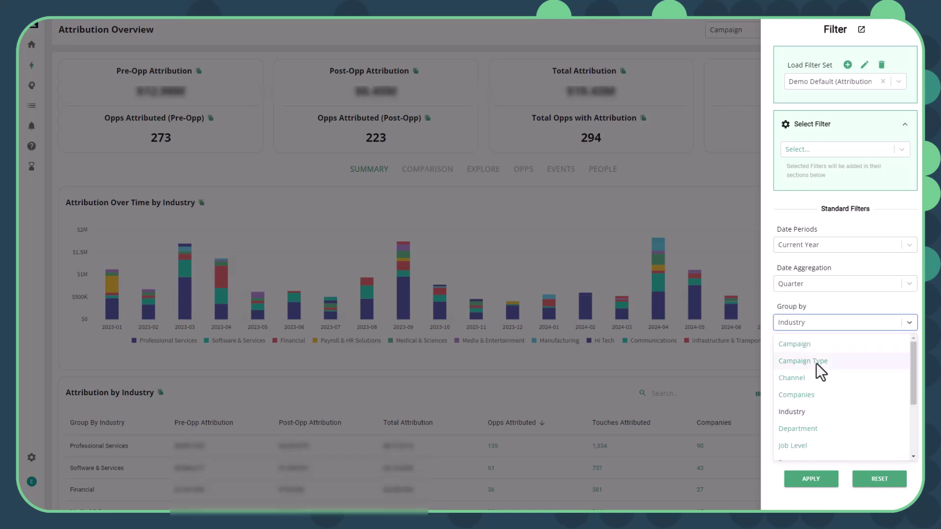
{"action": "left_click", "coordinate": [804, 379]}
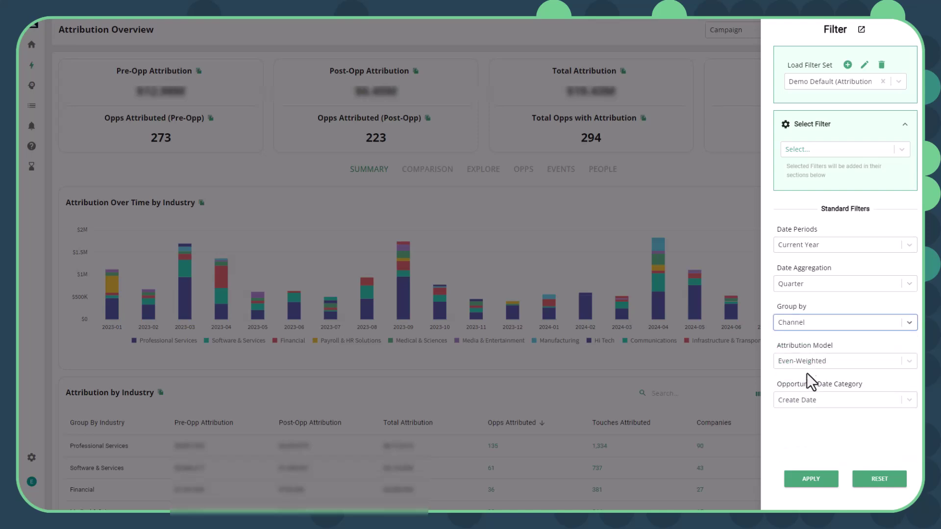
{"action": "left_click", "coordinate": [847, 368]}
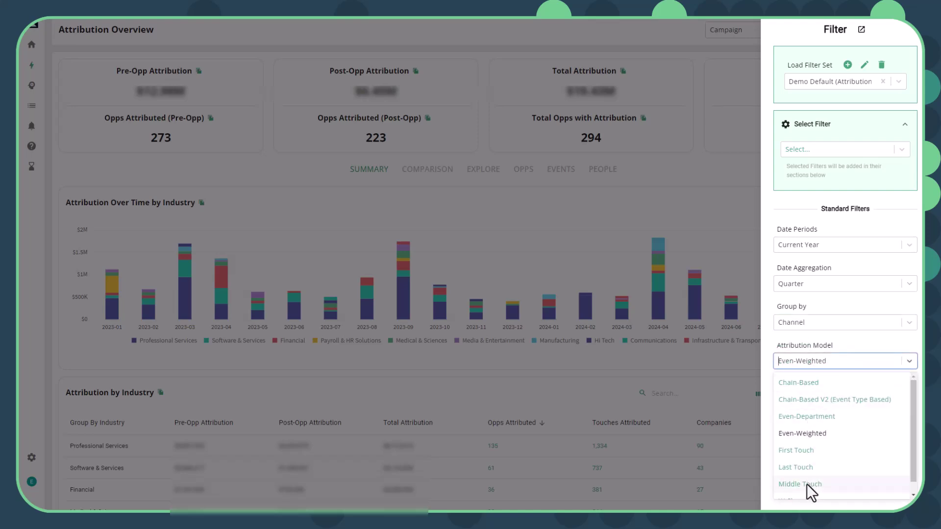
{"action": "scroll", "coordinate": [803, 441], "scroll_direction": "down", "scroll_amount": 1}
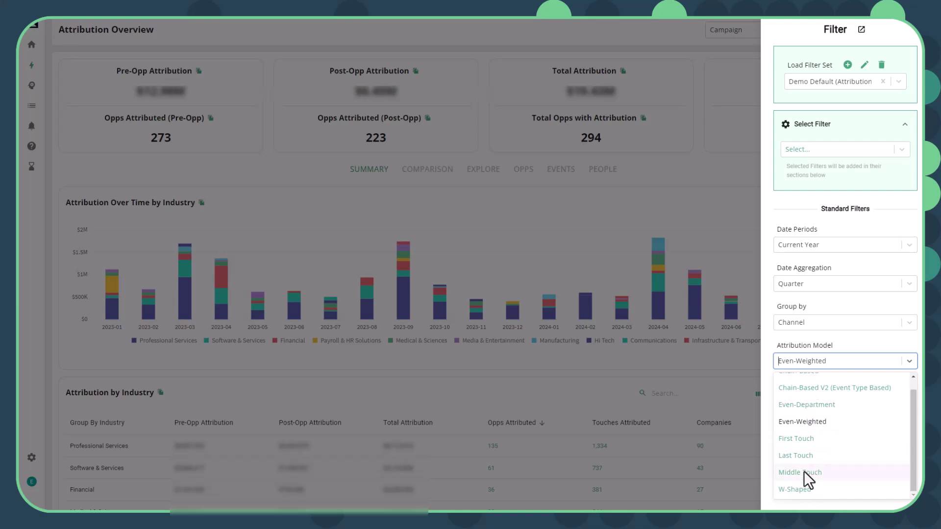
{"action": "left_click", "coordinate": [793, 488]}
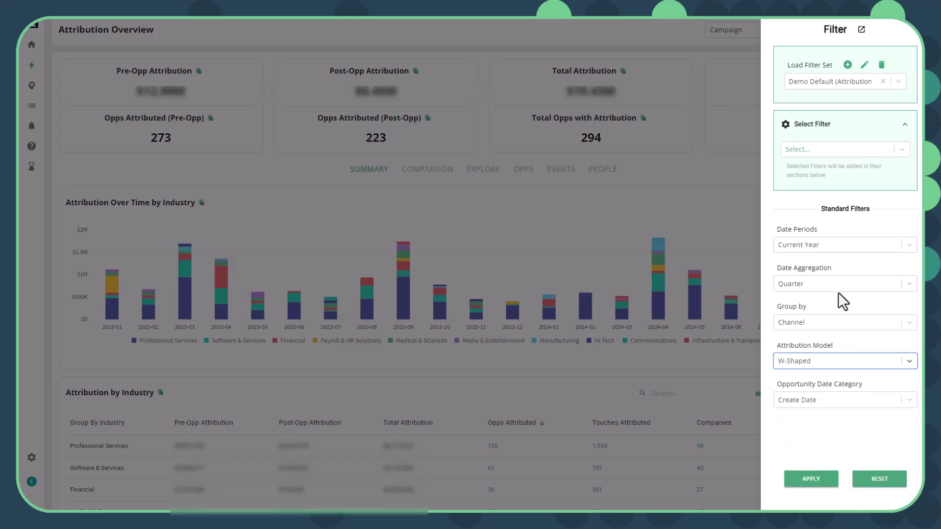
{"action": "left_click", "coordinate": [826, 152]}
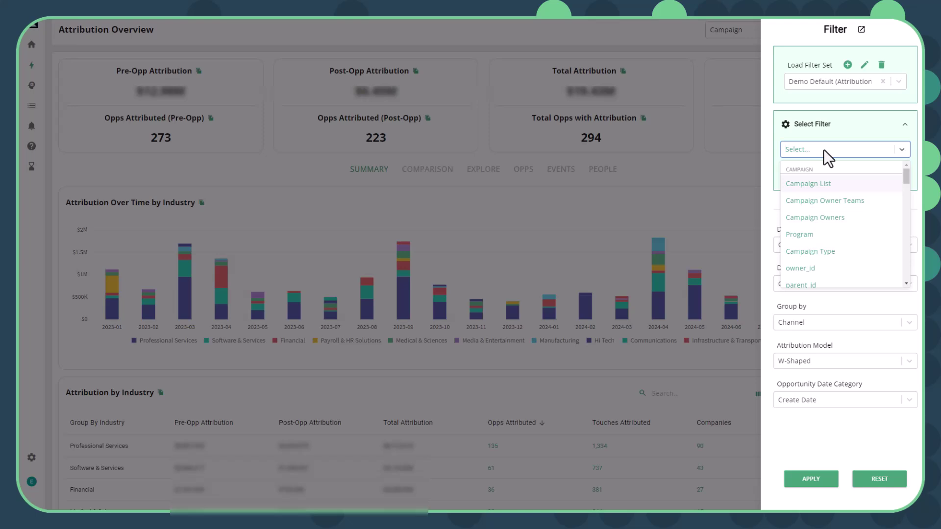
Add Industry and Channels as extra filters.
{"action": "type", "text": "ind"}
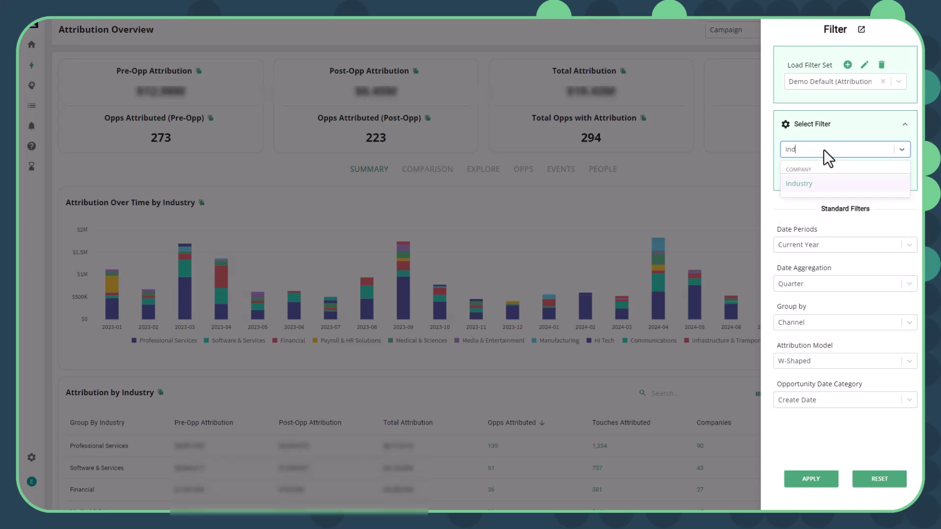
{"action": "left_click", "coordinate": [828, 191]}
{"action": "left_click", "coordinate": [813, 153]}
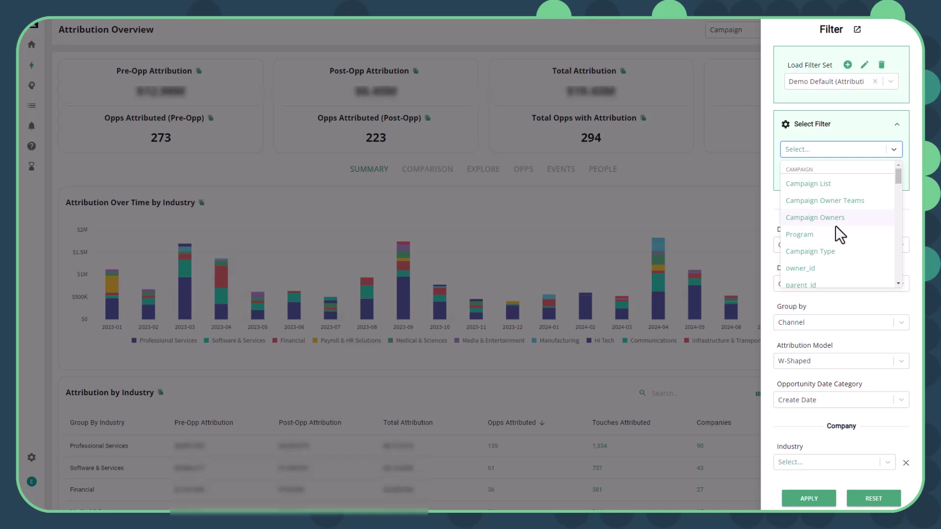
{"action": "type", "text": "chan"}
{"action": "left_click", "coordinate": [797, 185]}
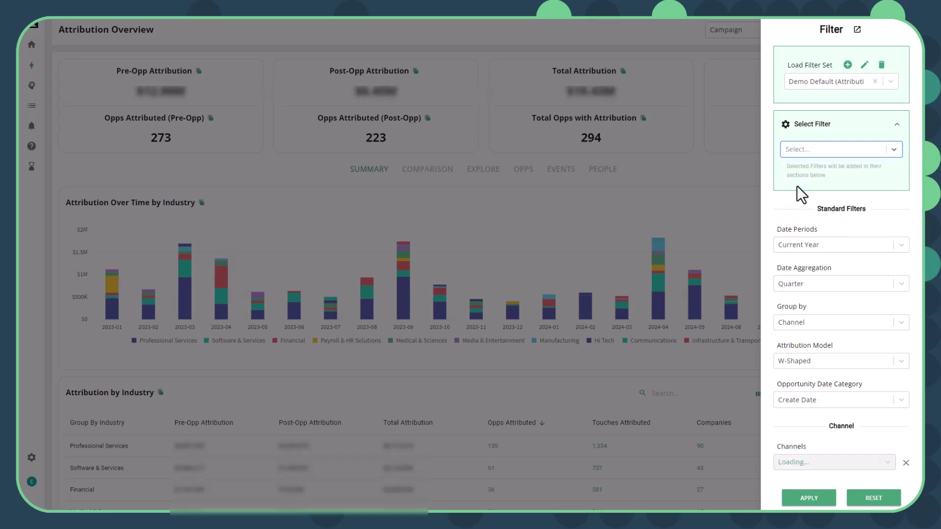
{"action": "scroll", "coordinate": [812, 347], "scroll_direction": "down", "scroll_amount": 2}
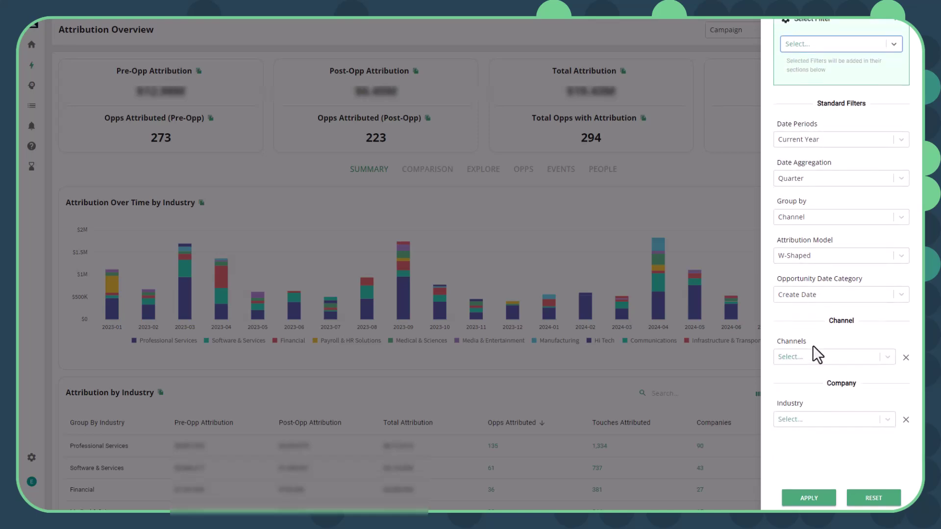
{"action": "scroll", "coordinate": [829, 327], "scroll_direction": "up", "scroll_amount": 2}
Add an Opportunity Type filter found by searching 'type'.
{"action": "left_click", "coordinate": [825, 139]}
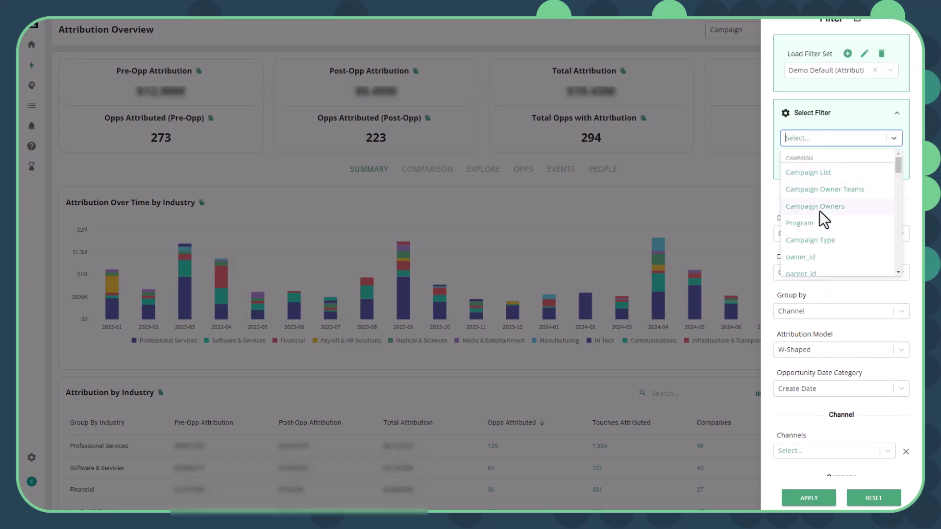
{"action": "type", "text": "op"}
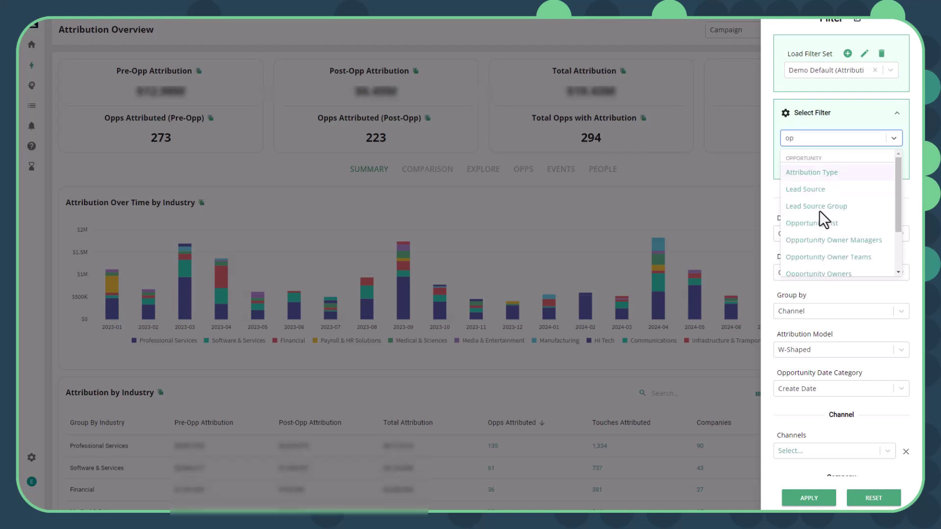
{"action": "key", "text": "BackSpace"}
{"action": "key", "text": "BackSpace"}
{"action": "type", "text": "type"}
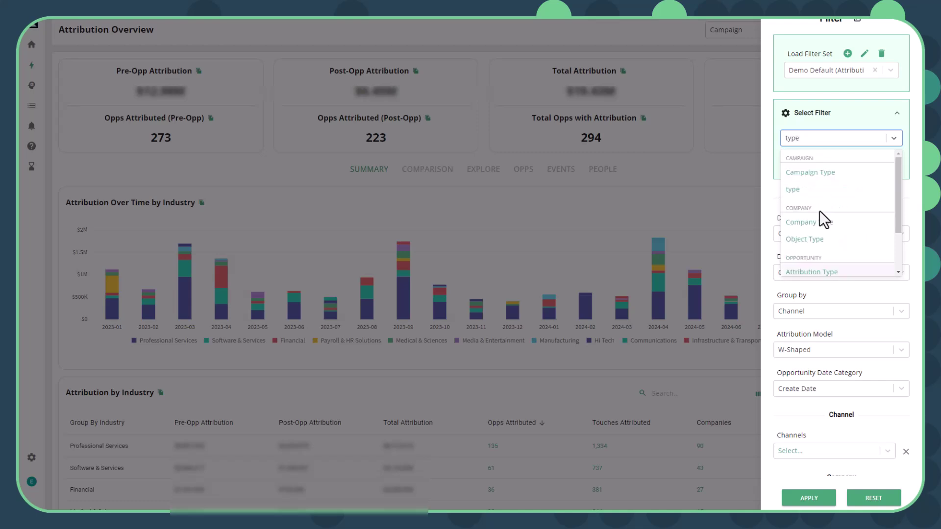
{"action": "scroll", "coordinate": [820, 211], "scroll_direction": "down", "scroll_amount": 2}
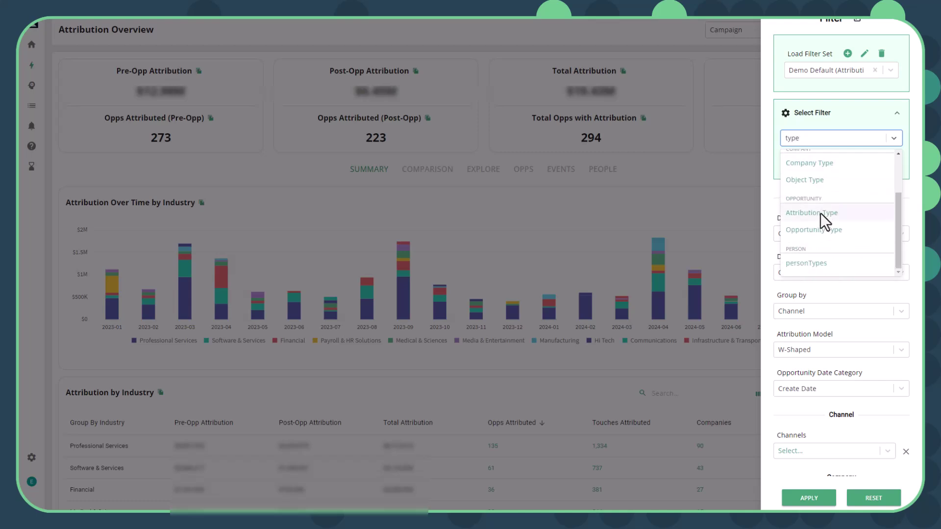
{"action": "left_click", "coordinate": [815, 230]}
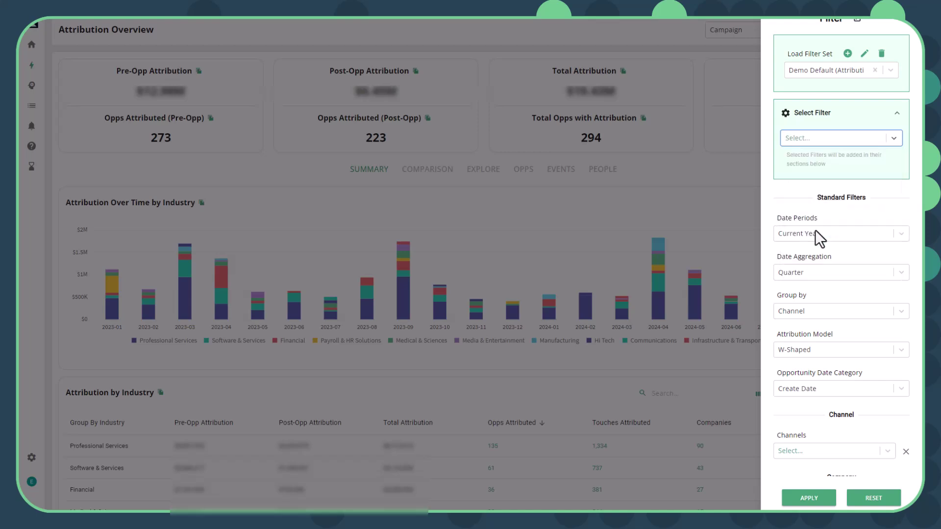
{"action": "scroll", "coordinate": [859, 406], "scroll_direction": "down", "scroll_amount": 3}
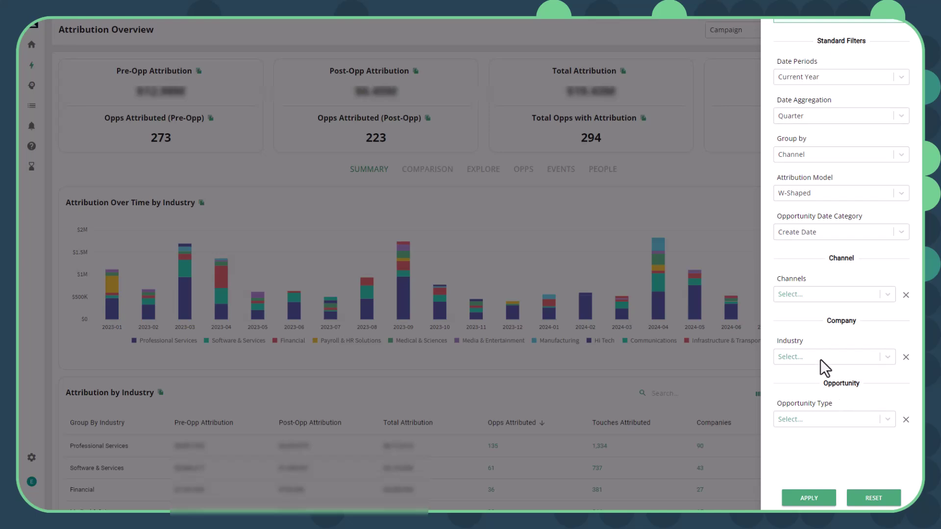
{"action": "scroll", "coordinate": [819, 335], "scroll_direction": "up", "scroll_amount": 3}
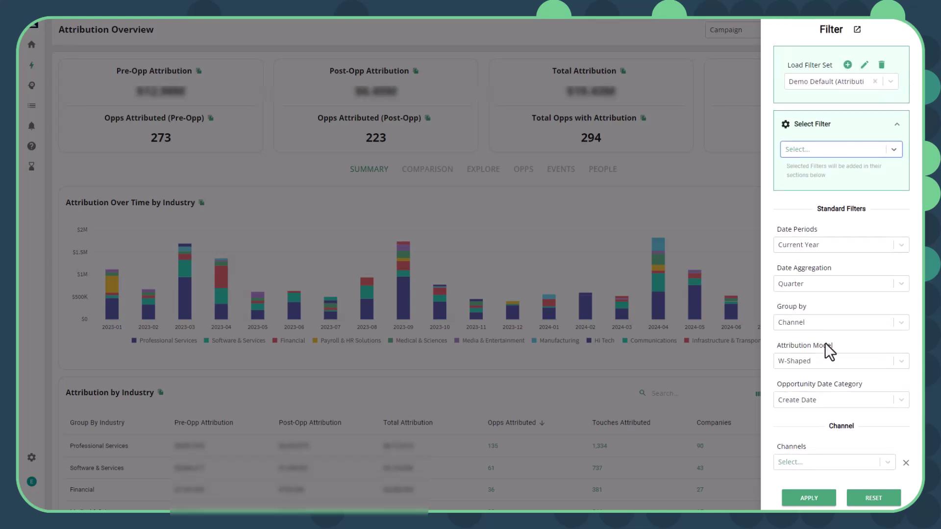
{"action": "scroll", "coordinate": [804, 300], "scroll_direction": "down", "scroll_amount": 4}
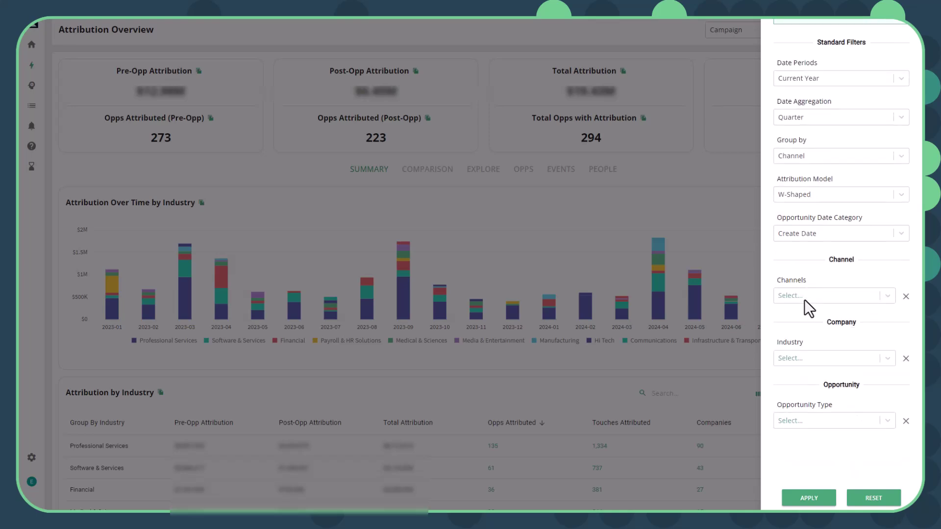
{"action": "scroll", "coordinate": [815, 296], "scroll_direction": "up", "scroll_amount": 1}
{"action": "scroll", "coordinate": [815, 296], "scroll_direction": "up", "scroll_amount": 3}
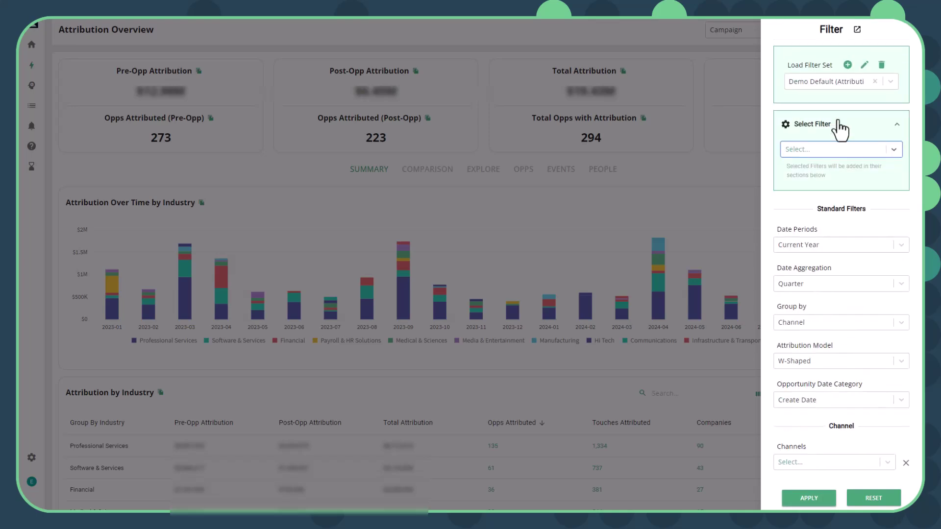
Save the Channel, Industry and Opportunity Type filters as public set 'Campaign Manager Report'.
{"action": "left_click", "coordinate": [848, 65]}
{"action": "left_click", "coordinate": [438, 199]}
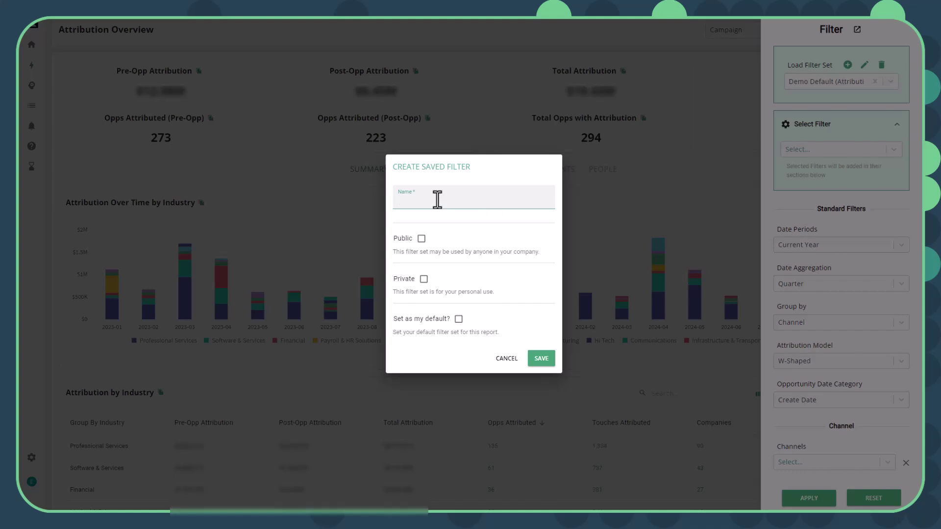
{"action": "type", "text": "Campa"}
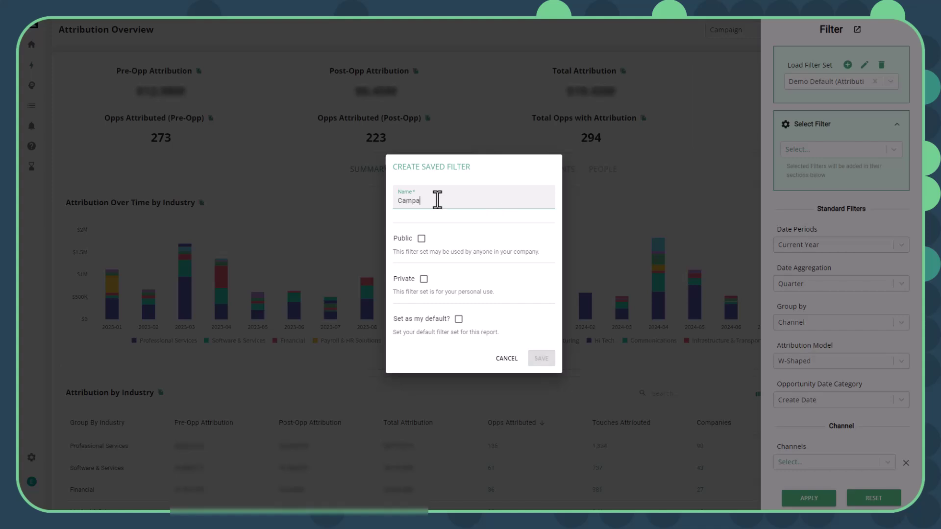
{"action": "type", "text": "ign Manager Report"}
{"action": "left_click", "coordinate": [421, 240]}
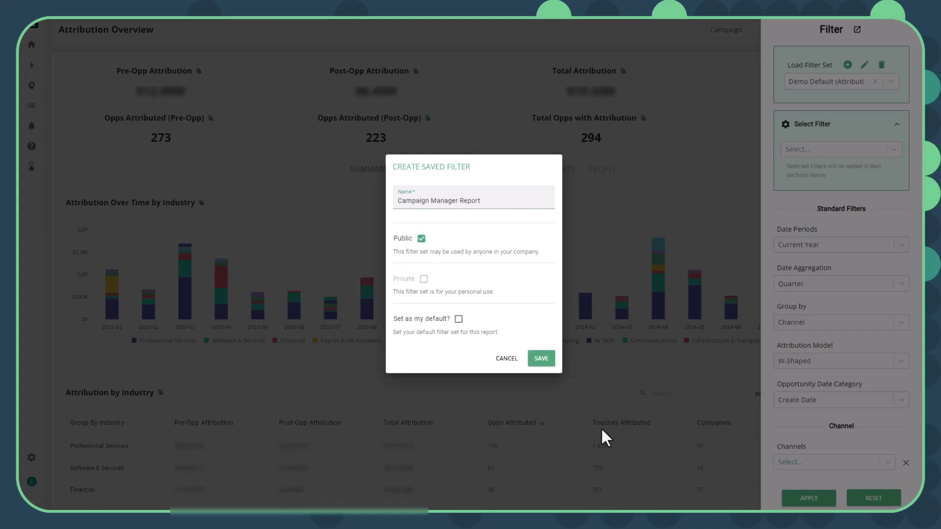
{"action": "left_click", "coordinate": [542, 362]}
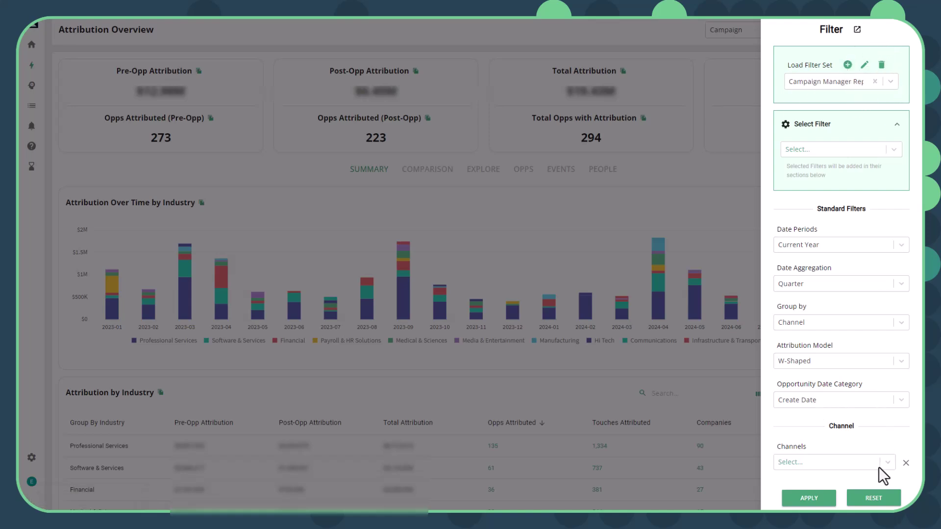
Reset the filters, then load and apply the 'Campaign Manager Report' saved filter set.
{"action": "left_click", "coordinate": [874, 498]}
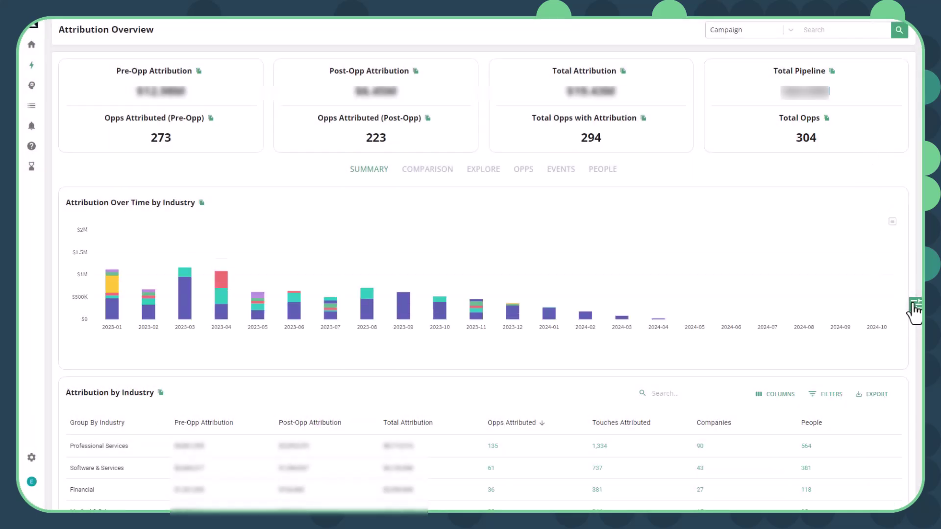
{"action": "left_click", "coordinate": [915, 304]}
{"action": "left_click", "coordinate": [898, 85]}
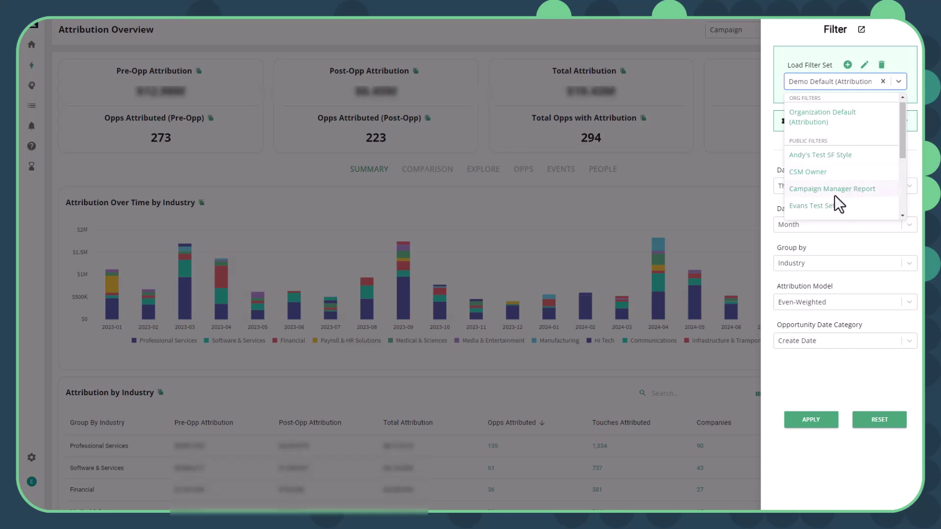
{"action": "left_click", "coordinate": [824, 187]}
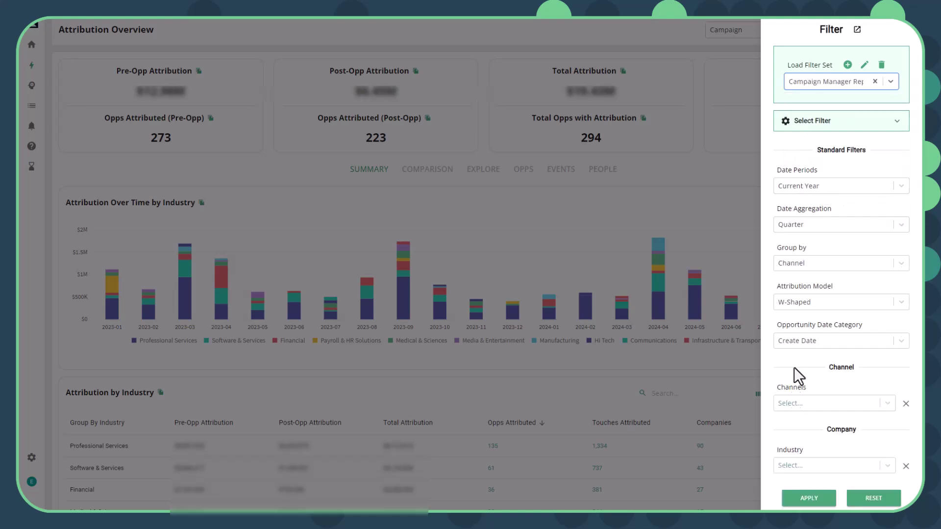
{"action": "left_click", "coordinate": [800, 500]}
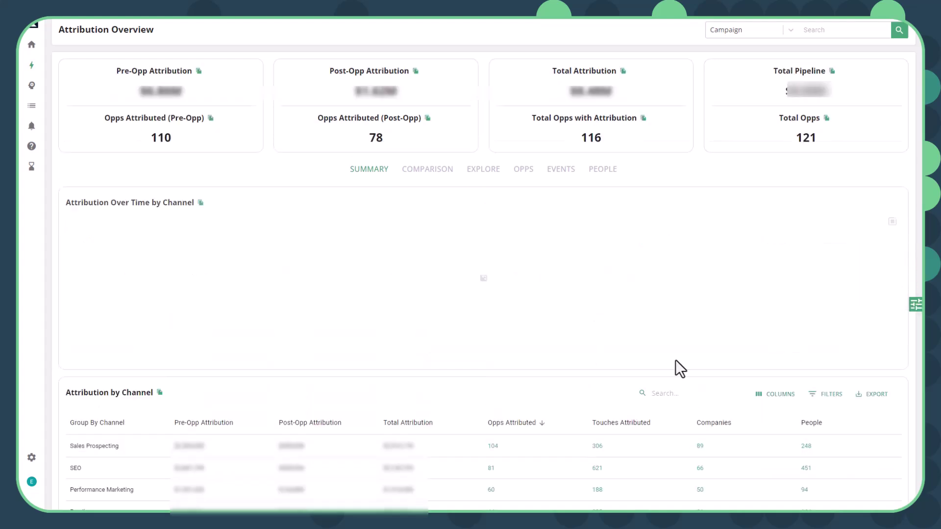
Set the Industry filter to Professional Services and Opportunity Type to New Business.
{"action": "left_click", "coordinate": [914, 306]}
{"action": "scroll", "coordinate": [784, 344], "scroll_direction": "down", "scroll_amount": 3}
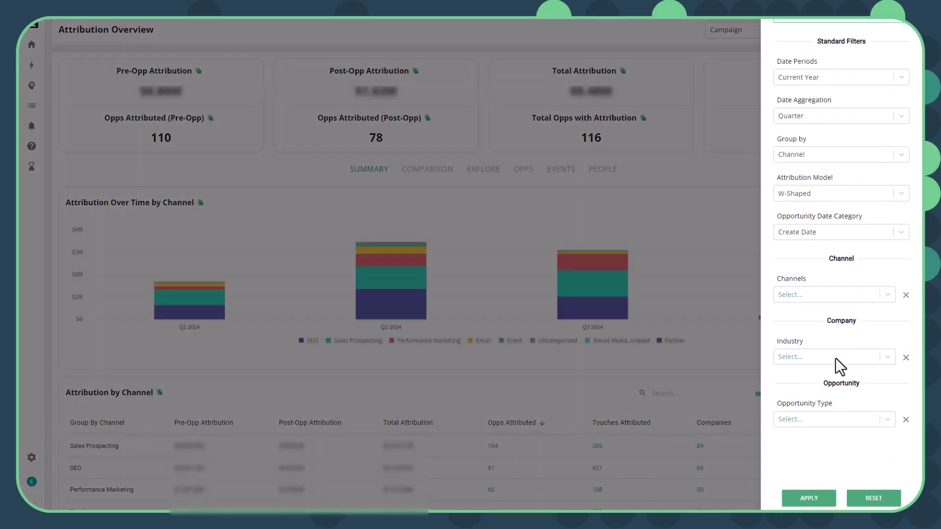
{"action": "left_click", "coordinate": [834, 359]}
{"action": "type", "text": "pro"}
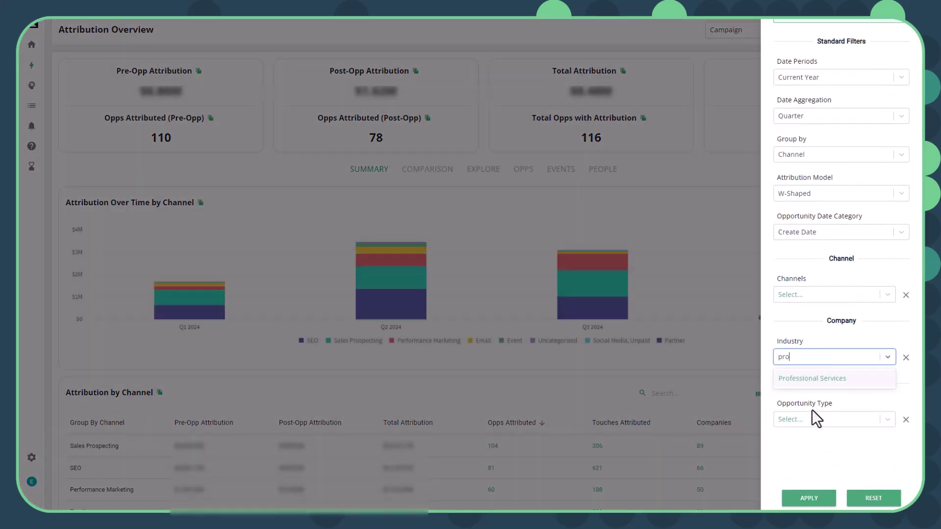
{"action": "left_click", "coordinate": [808, 376]}
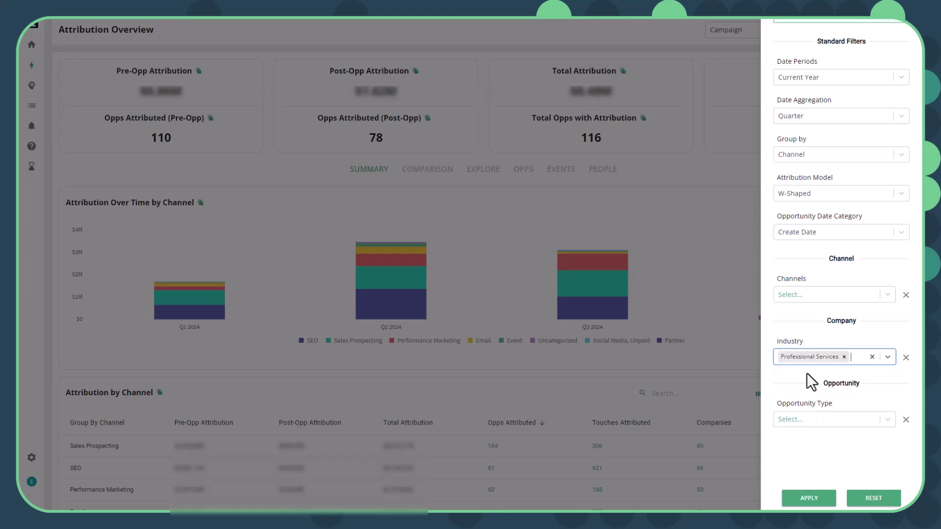
{"action": "left_click", "coordinate": [801, 420]}
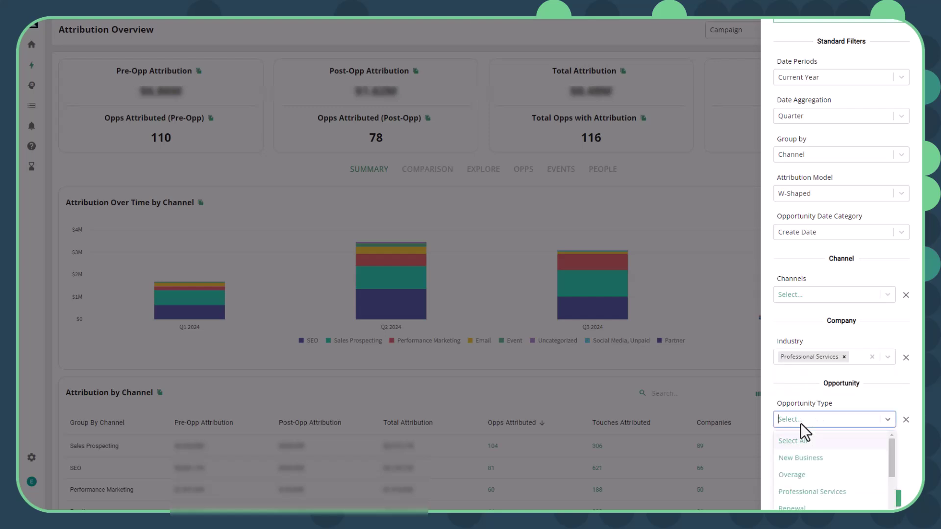
{"action": "left_click", "coordinate": [799, 458]}
Limit the Channels filter to G2.
{"action": "left_click", "coordinate": [840, 294]}
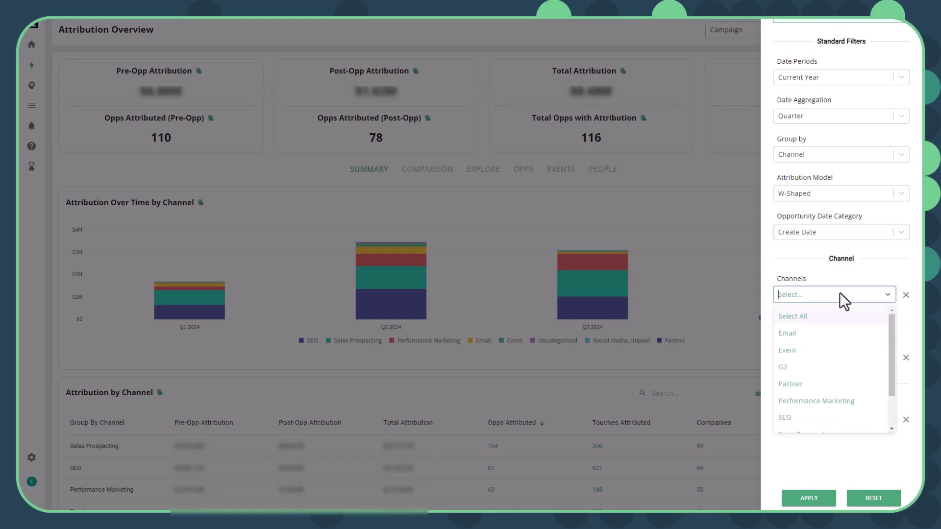
{"action": "type", "text": "g2"}
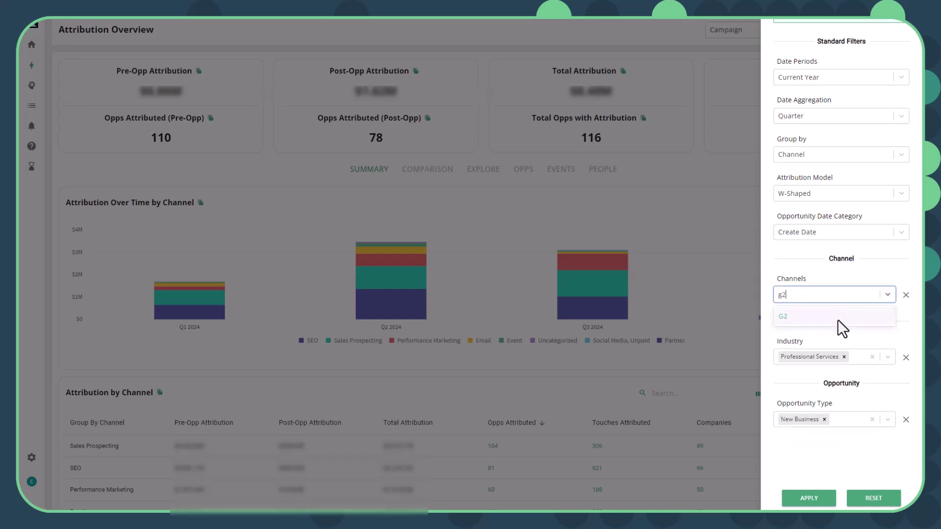
{"action": "left_click", "coordinate": [837, 320]}
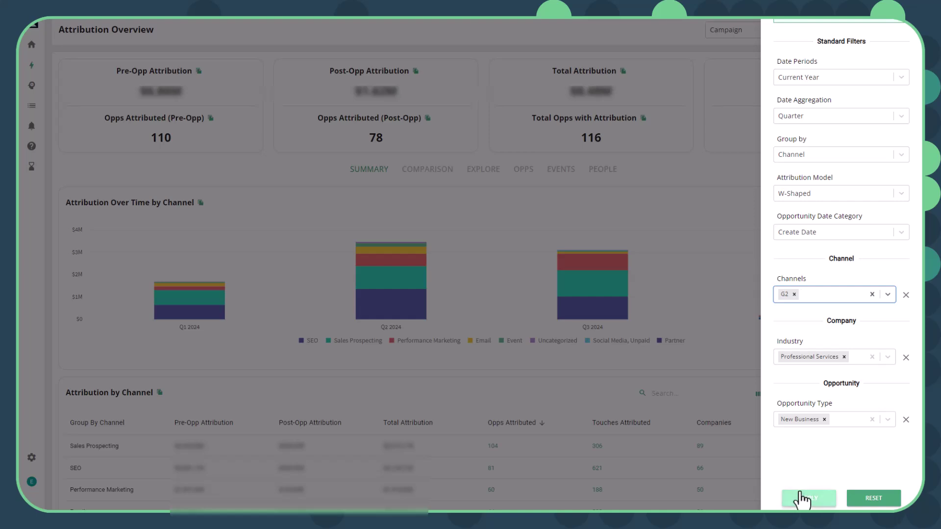
{"action": "scroll", "coordinate": [871, 400], "scroll_direction": "up", "scroll_amount": 3}
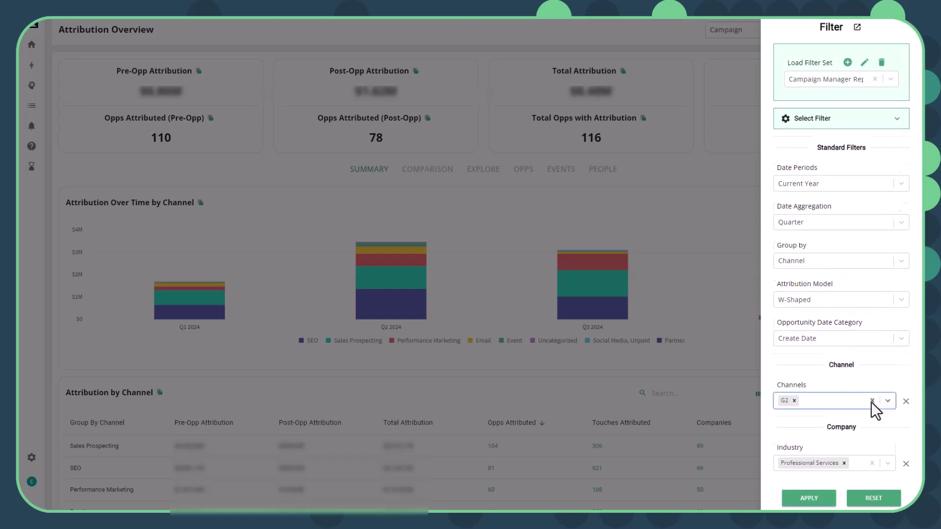